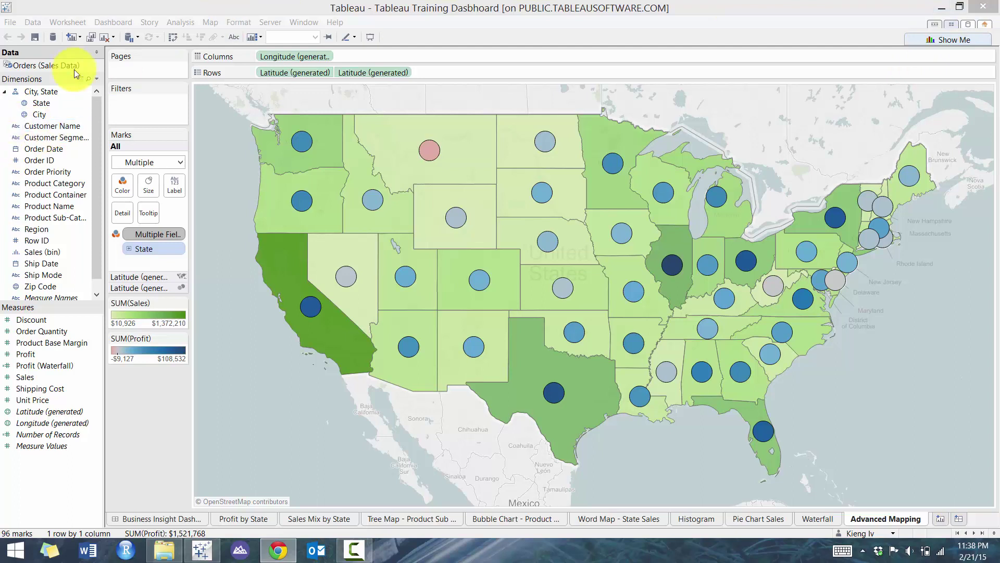
# - Add a new blank worksheet, Sheet 13, after the Advanced Mapping sheet
pyautogui.click(940, 519)
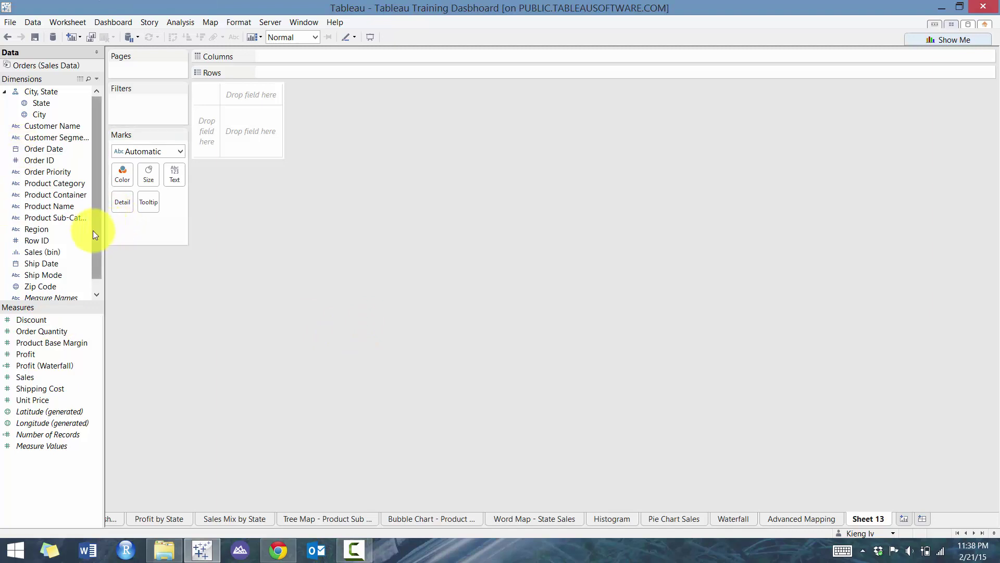
# - Put Customer Segment on Rows and SUM(Profit) on Columns, replacing the initial Sales bars
pyautogui.scroll(-1, 93, 230)
pyautogui.moveTo(57, 115); pyautogui.dragTo(295, 76)
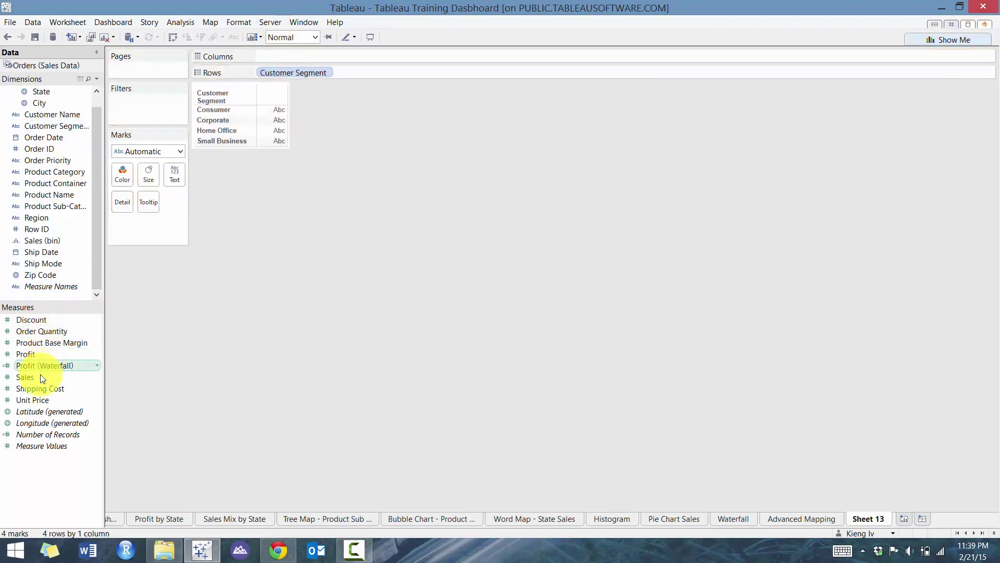
pyautogui.moveTo(43, 379); pyautogui.dragTo(331, 61)
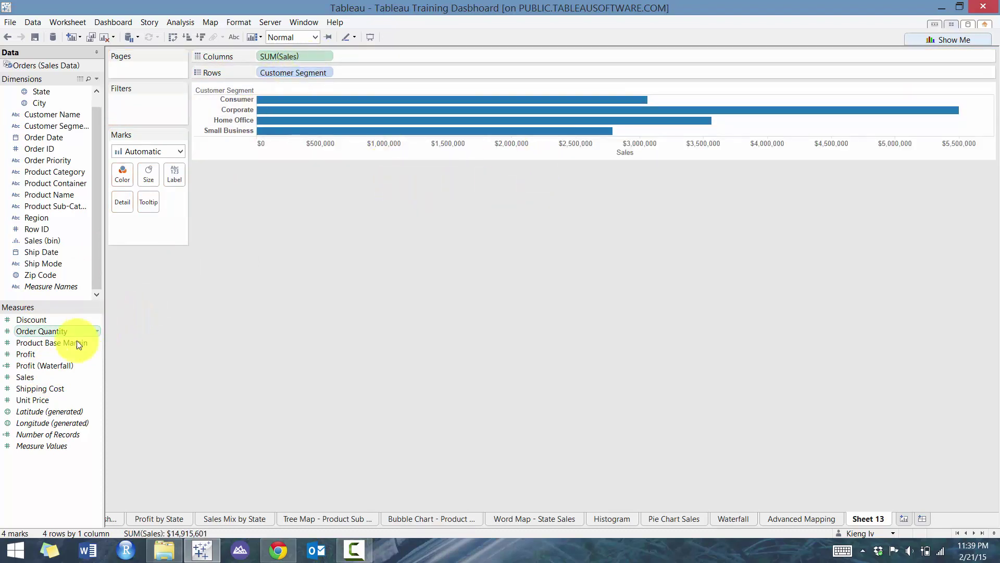
pyautogui.moveTo(54, 352); pyautogui.dragTo(292, 57)
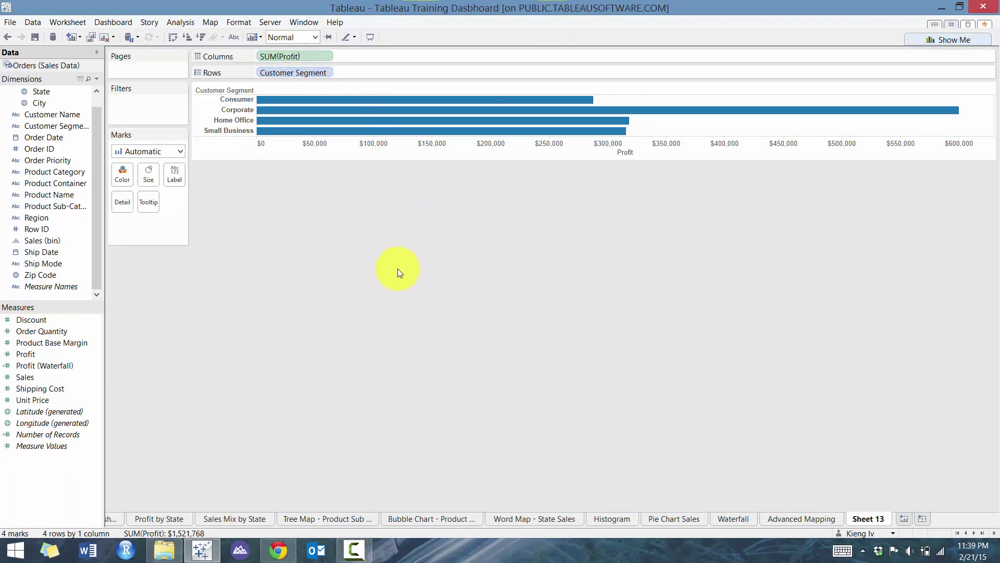
# - Create a parameter named Switch Measure with String data type and a List of allowable values
pyautogui.click(97, 79)
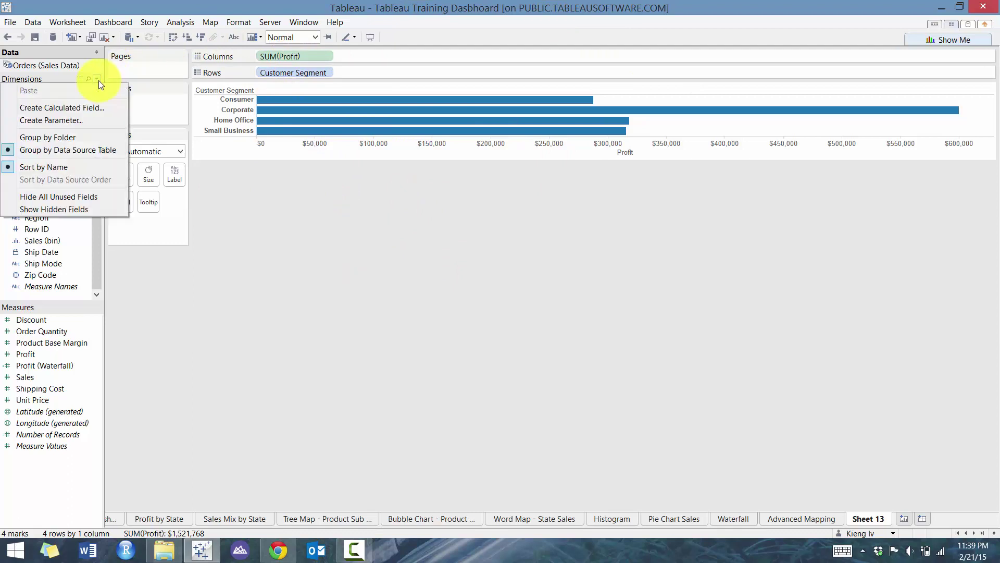
pyautogui.click(86, 121)
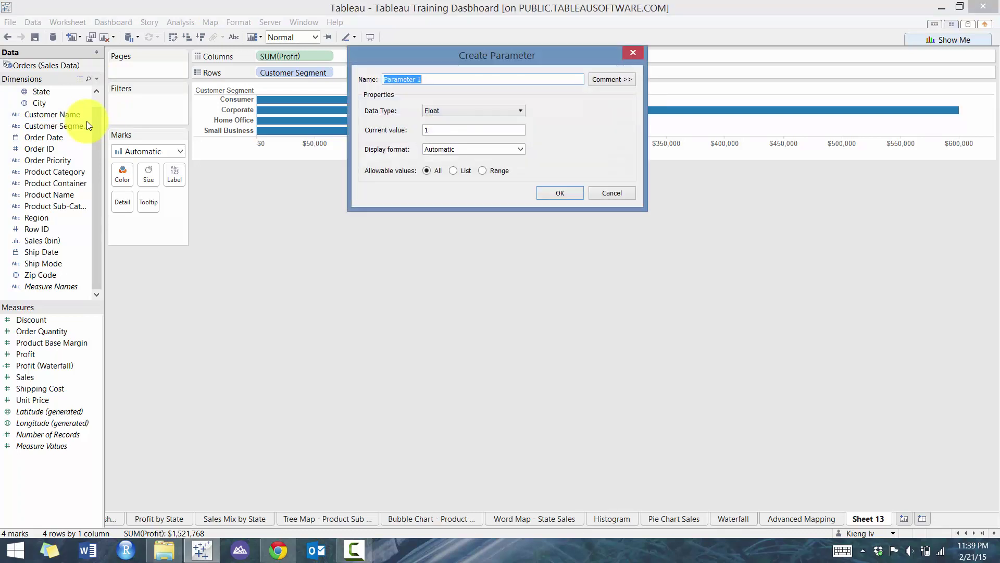
pyautogui.write('Switch Measure')
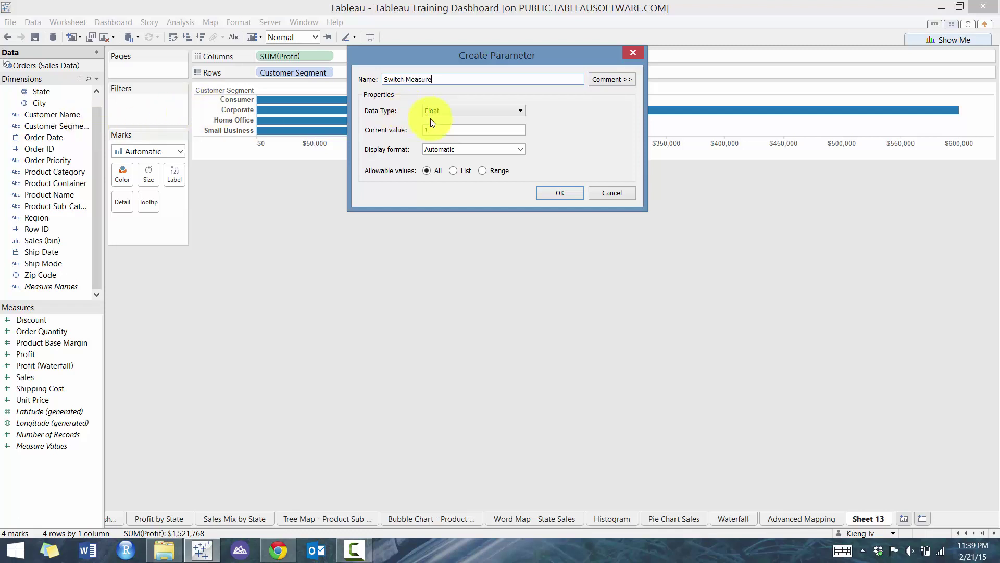
pyautogui.click(452, 113)
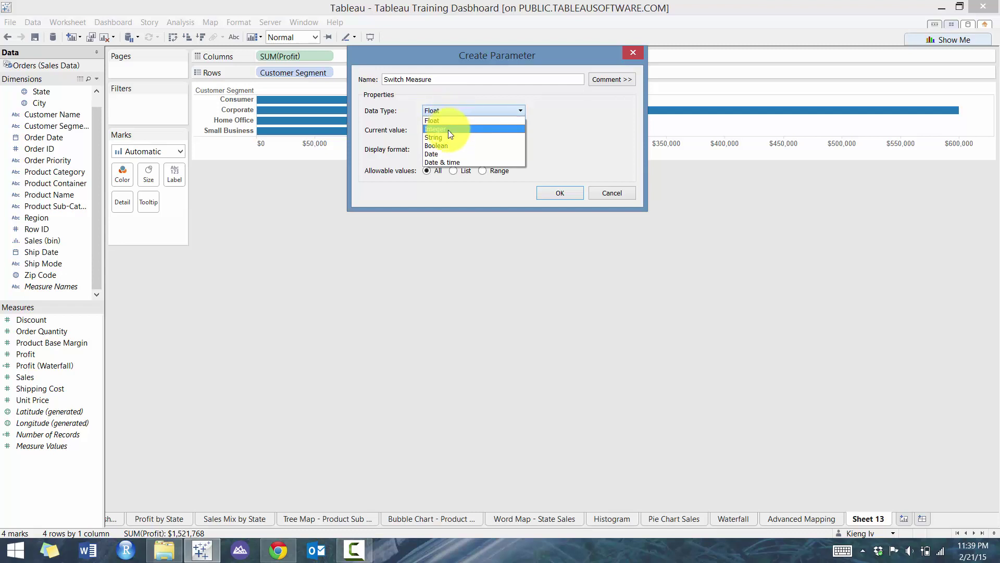
pyautogui.click(449, 136)
pyautogui.click(453, 170)
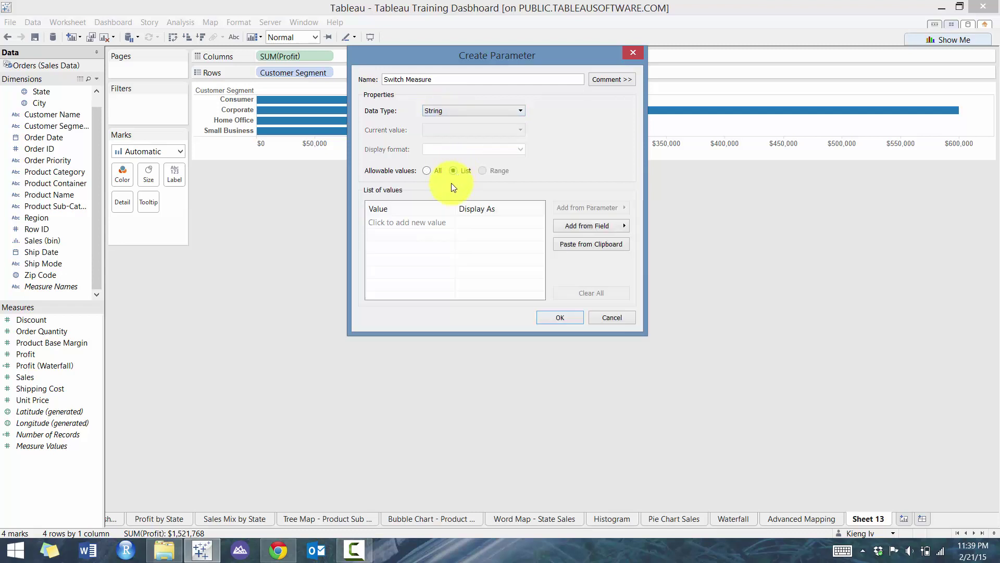
# - Enter the list values Sales, Profit and Discount, then save the parameter
pyautogui.click(411, 223)
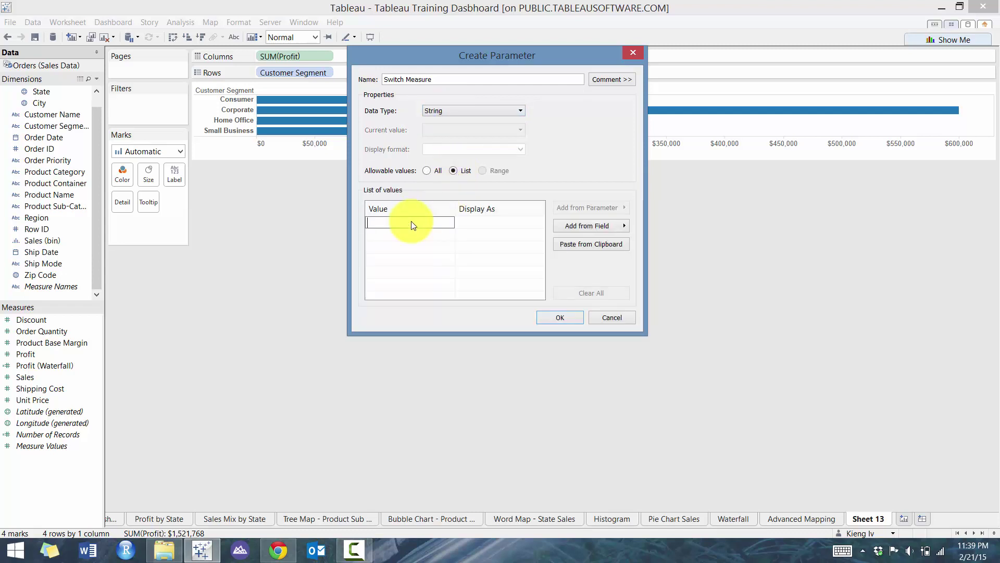
pyautogui.write('Sales')
pyautogui.press('Return')
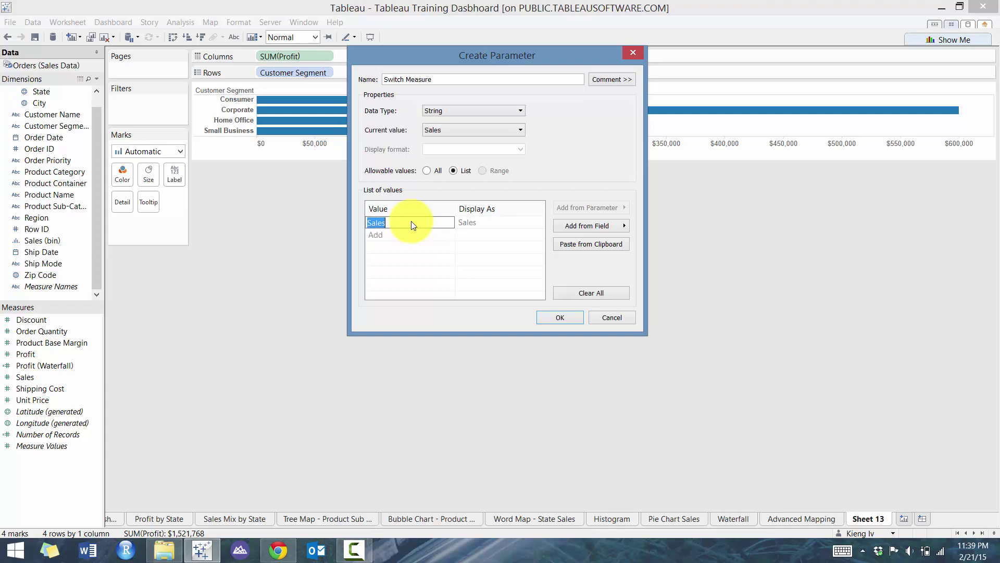
pyautogui.click(404, 234)
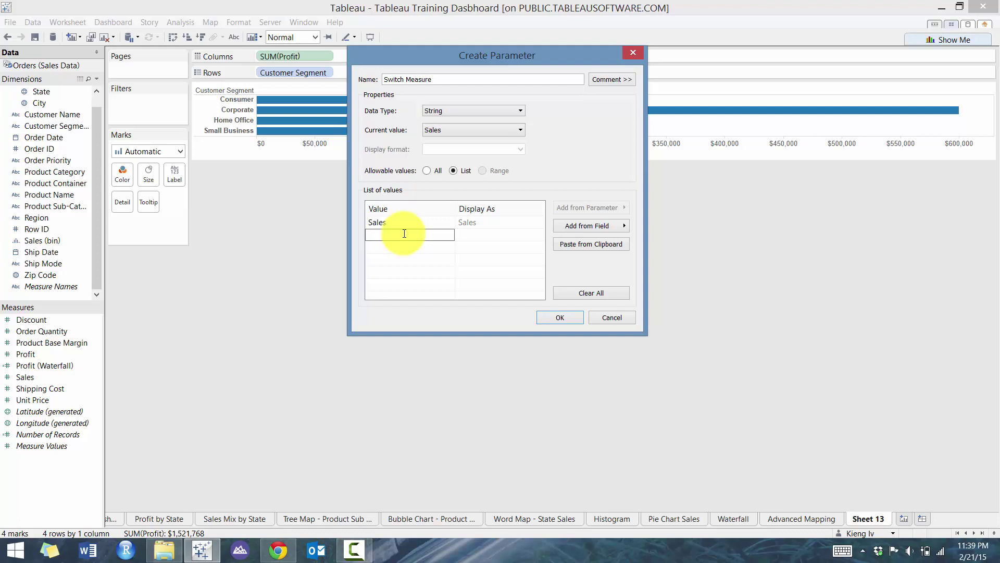
pyautogui.write('Profit')
pyautogui.press('Return')
pyautogui.click(392, 248)
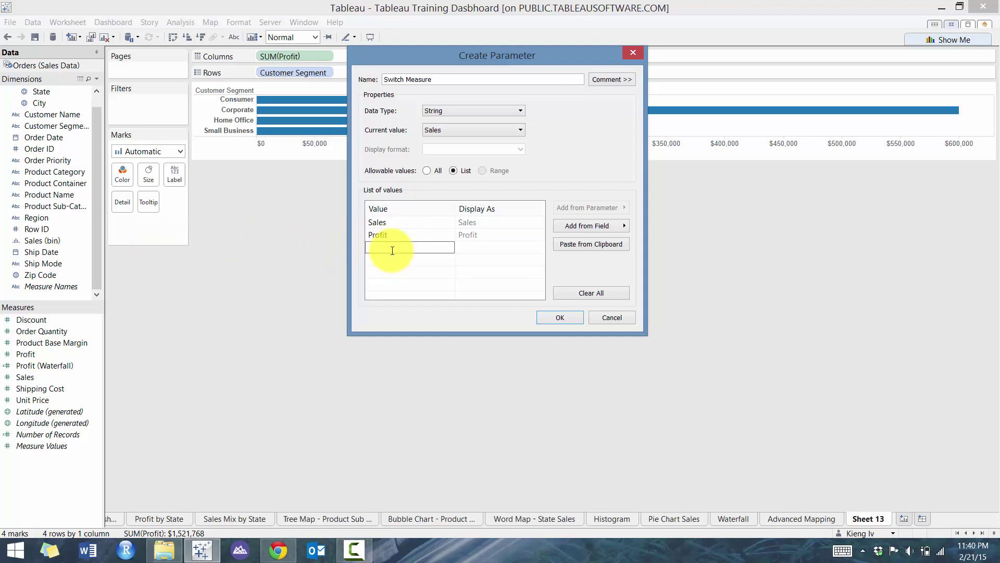
pyautogui.write('Discount')
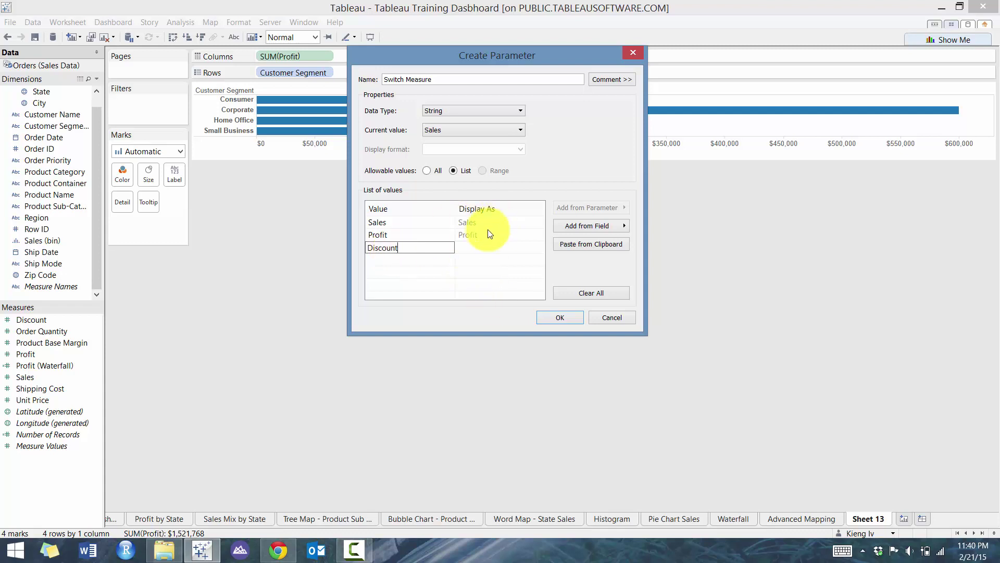
pyautogui.click(411, 233)
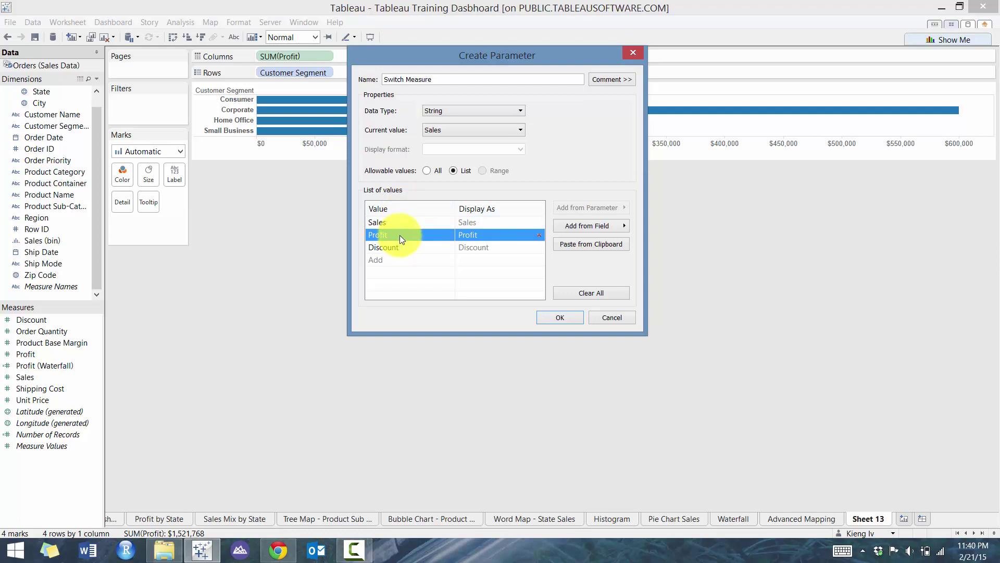
pyautogui.click(550, 317)
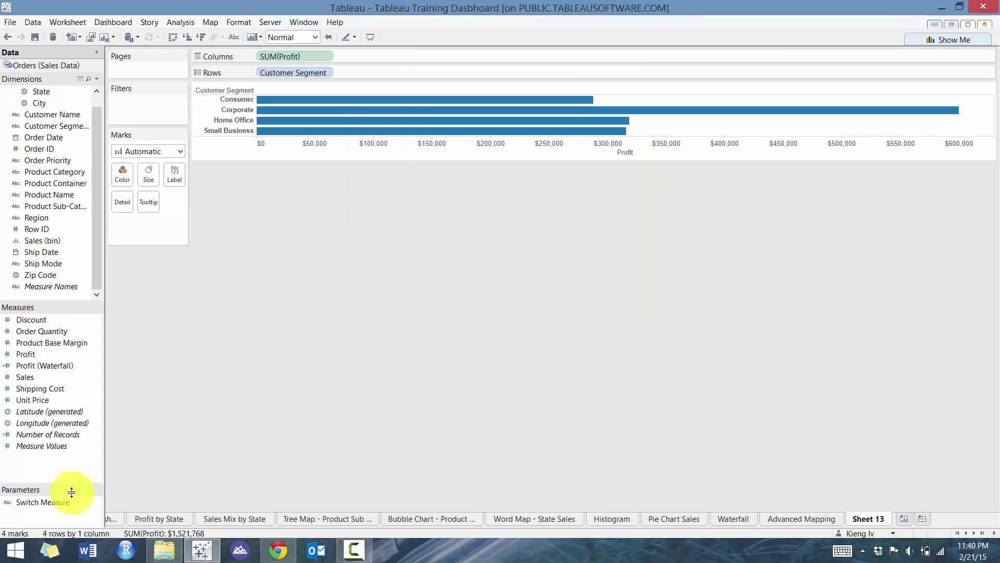
# - Create a calculated field named Pick Your Measure from the Switch Measure parameter
pyautogui.rightClick(66, 503)
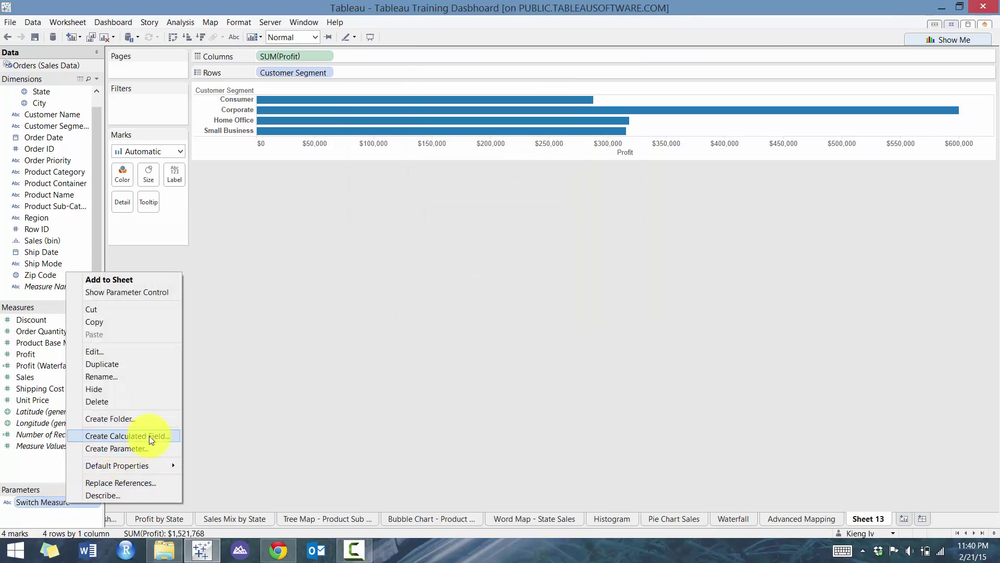
pyautogui.click(149, 436)
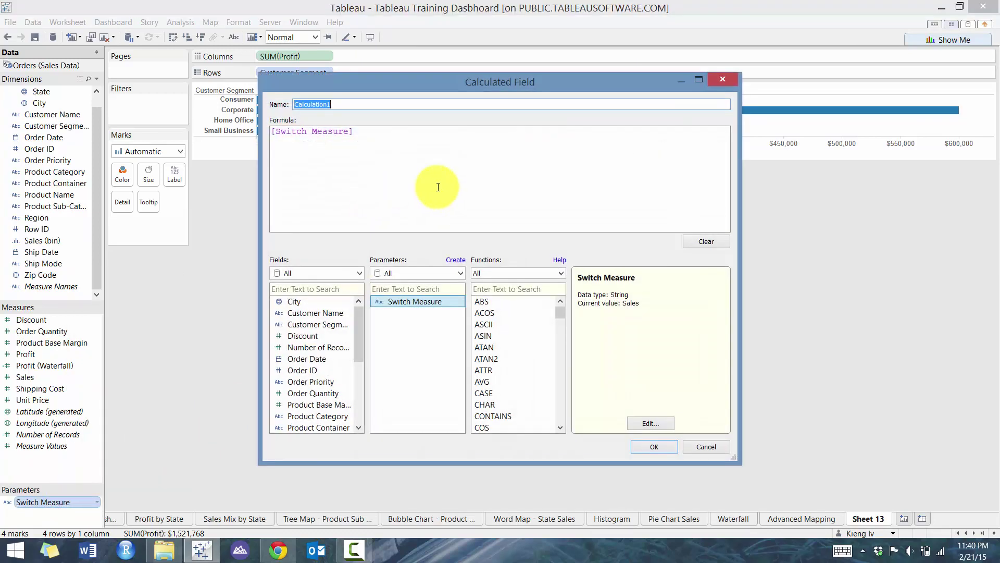
pyautogui.write('Meas')
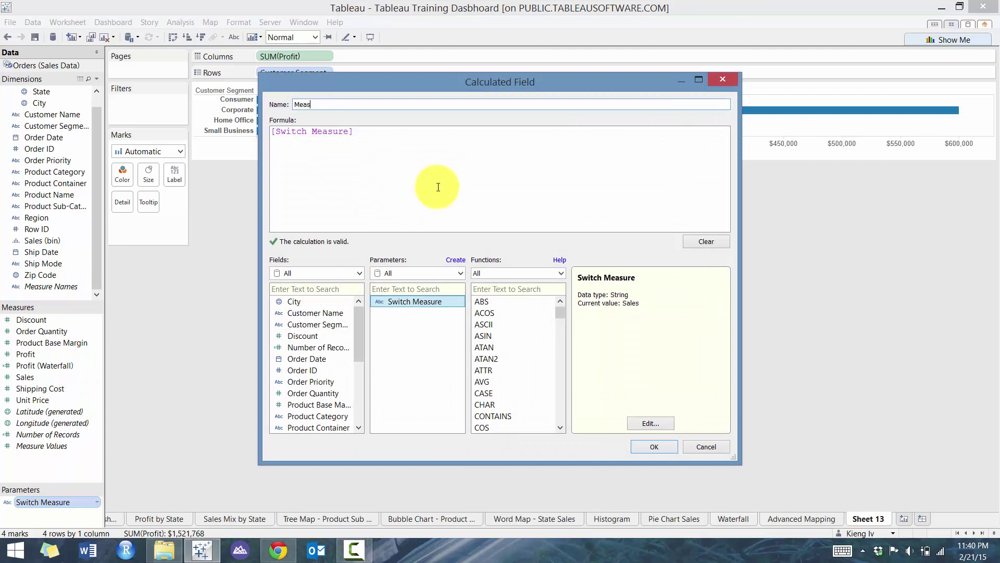
pyautogui.press('BackSpace')
pyautogui.press('BackSpace')
pyautogui.press('BackSpace')
pyautogui.press('BackSpace')
pyautogui.write('Pick Your Measure')
pyautogui.press('Tab')
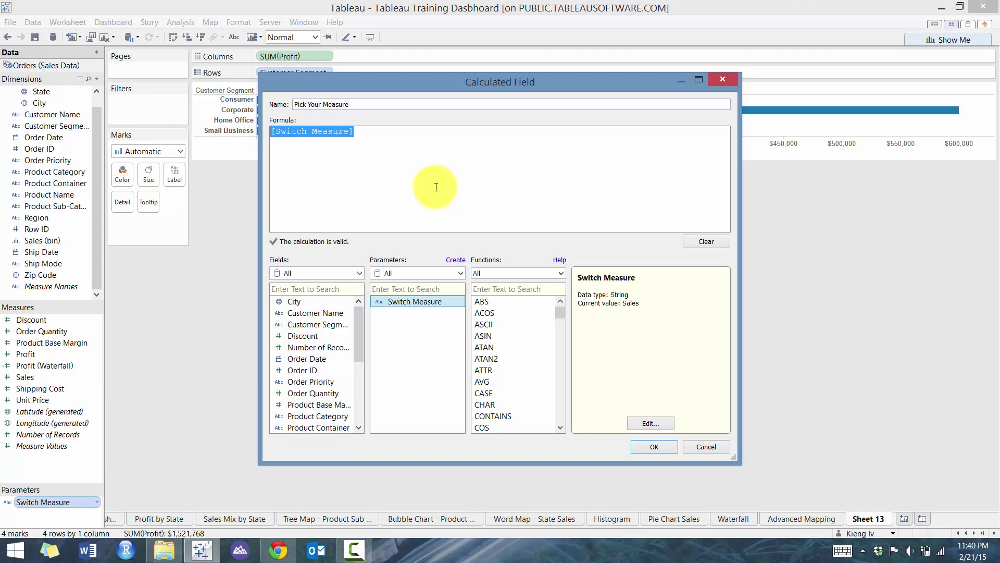
pyautogui.click(436, 187)
# - Begin the formula as CASE [Switch Measure] WHEN "Sales" THEN [Sales]
pyautogui.write('WHEN')
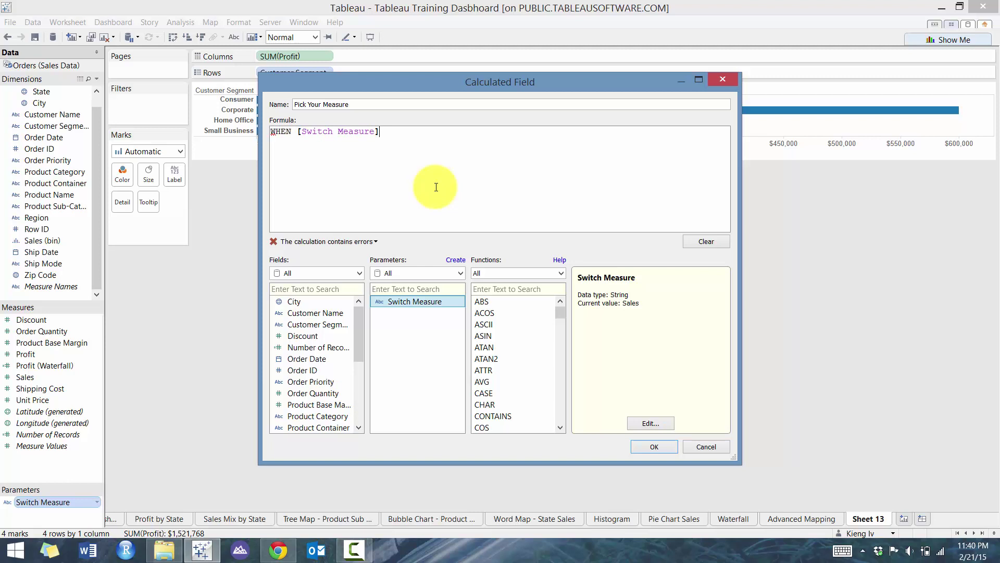
pyautogui.press('Left')
pyautogui.press('BackSpace')
pyautogui.press('BackSpace')
pyautogui.press('BackSpace')
pyautogui.press('BackSpace')
pyautogui.write('CASE')
pyautogui.press('End')
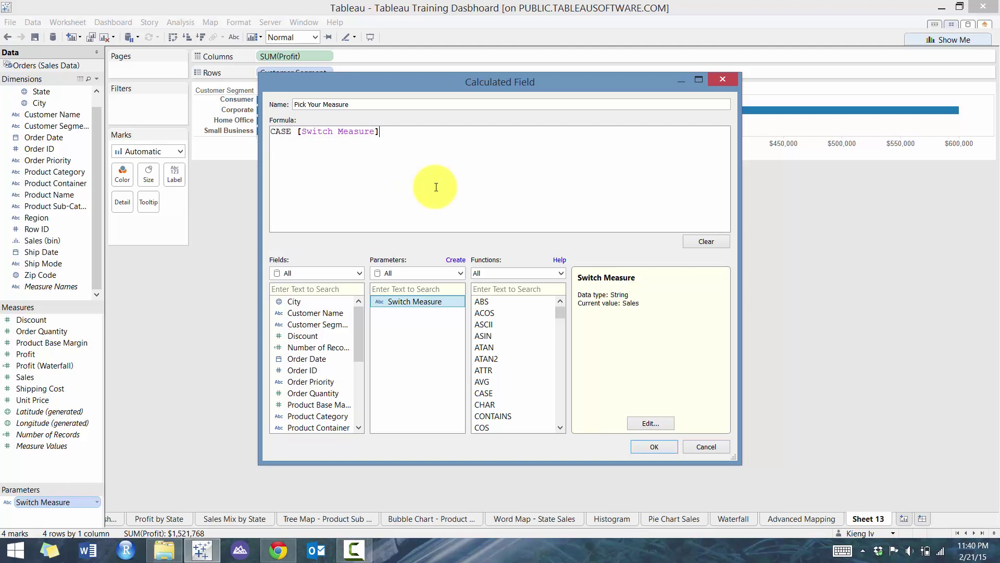
pyautogui.press('Return')
pyautogui.write('WHEN "Sales" THEN')
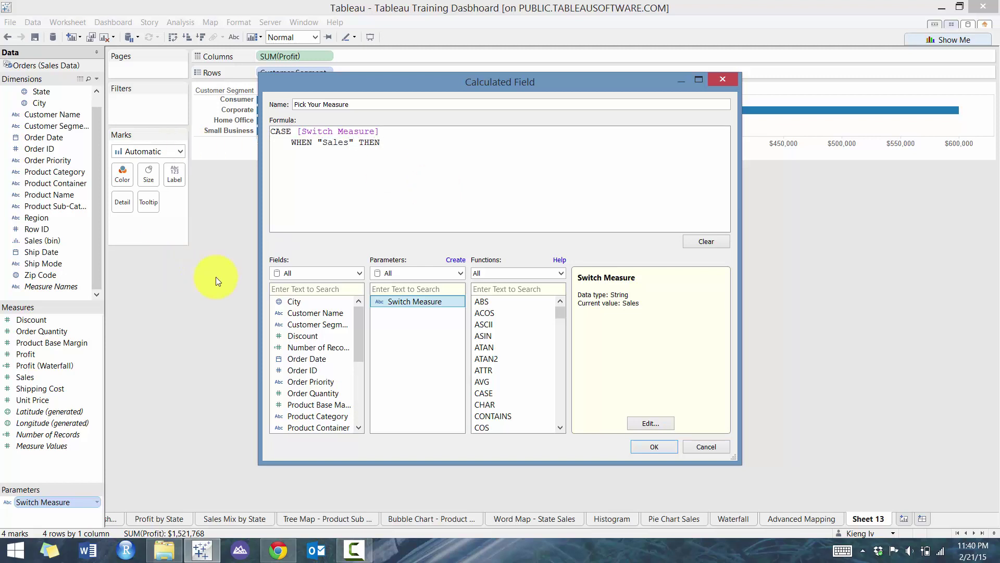
pyautogui.click(313, 324)
pyautogui.press('s')
pyautogui.doubleClick(302, 428)
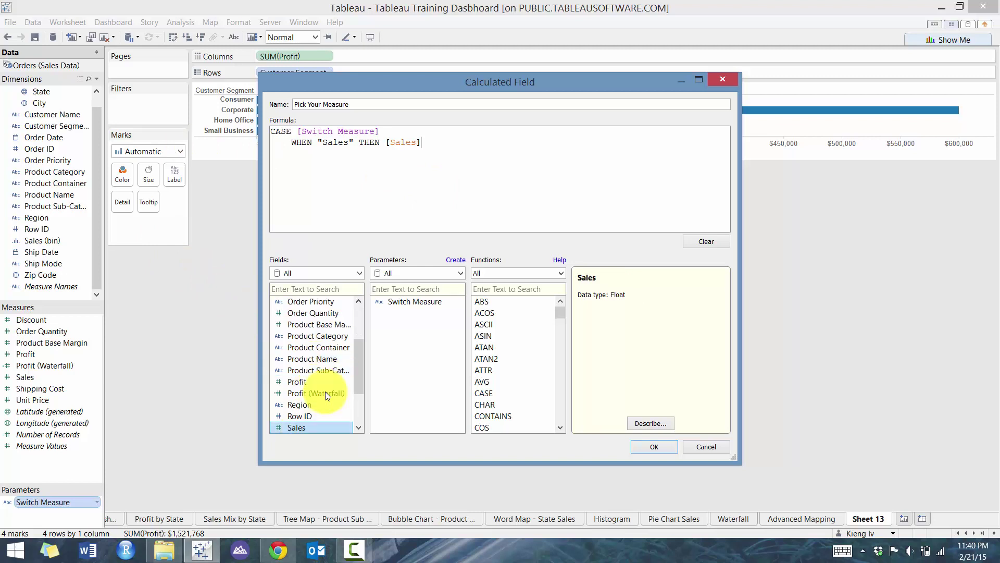
# - Add WHEN "Profit" THEN [Profit], WHEN "Discount" THEN [Discount], and close with END
pyautogui.press('Return')
pyautogui.write('WHEN ')
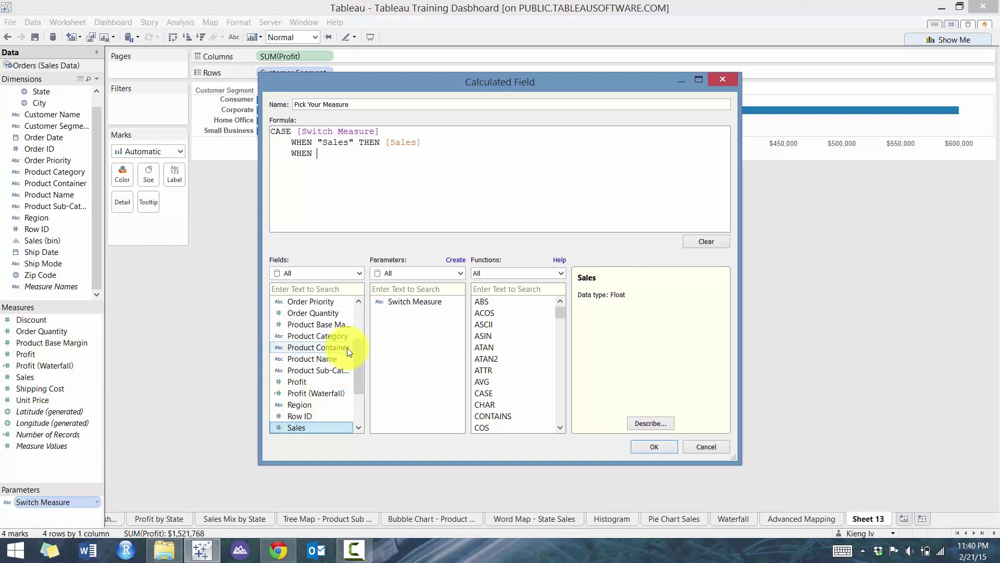
pyautogui.write('"Profit" THEN')
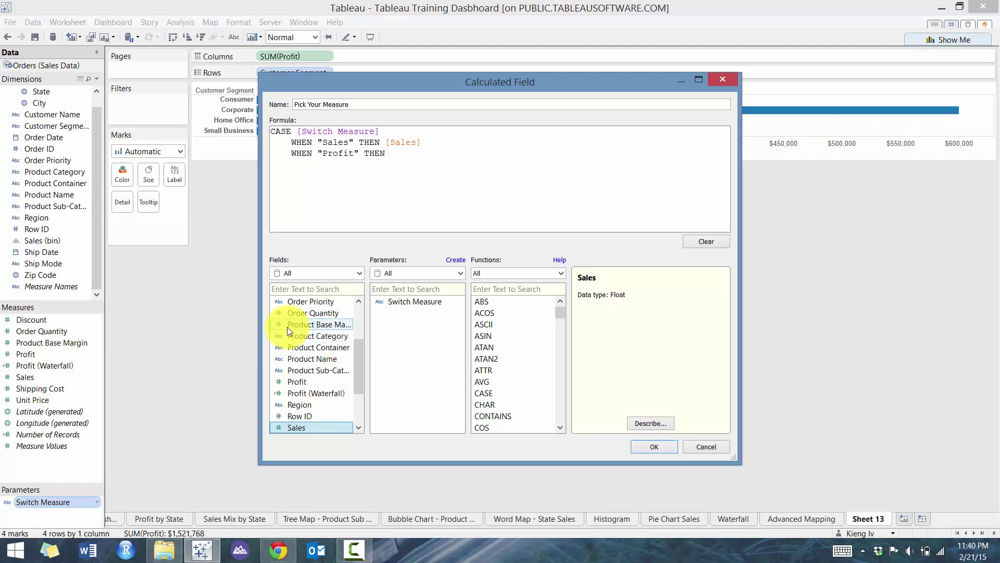
pyautogui.doubleClick(318, 381)
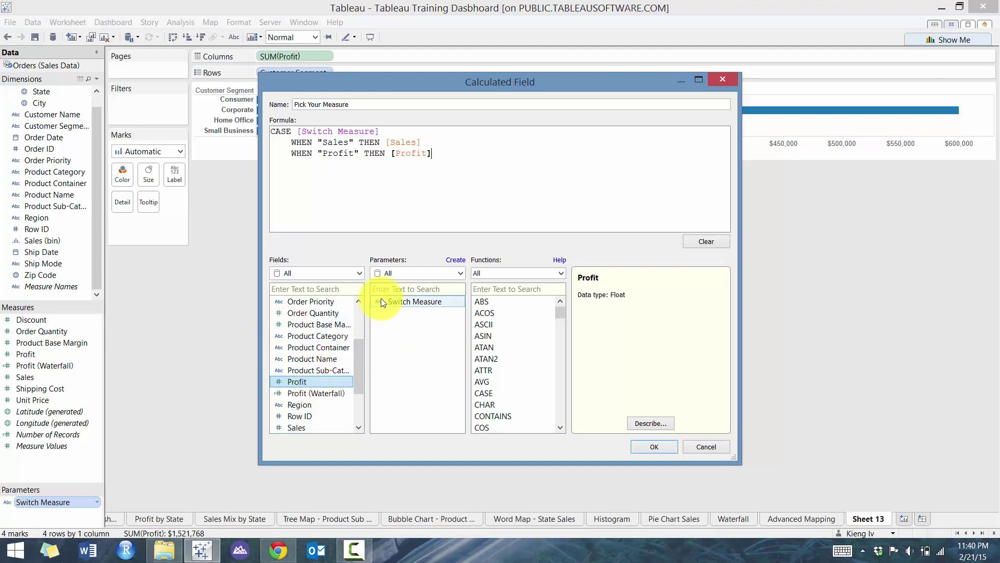
pyautogui.press('Return')
pyautogui.write('WHEN "Discount" THEN')
pyautogui.click(304, 302)
pyautogui.scroll(2, 303, 307)
pyautogui.click(310, 302)
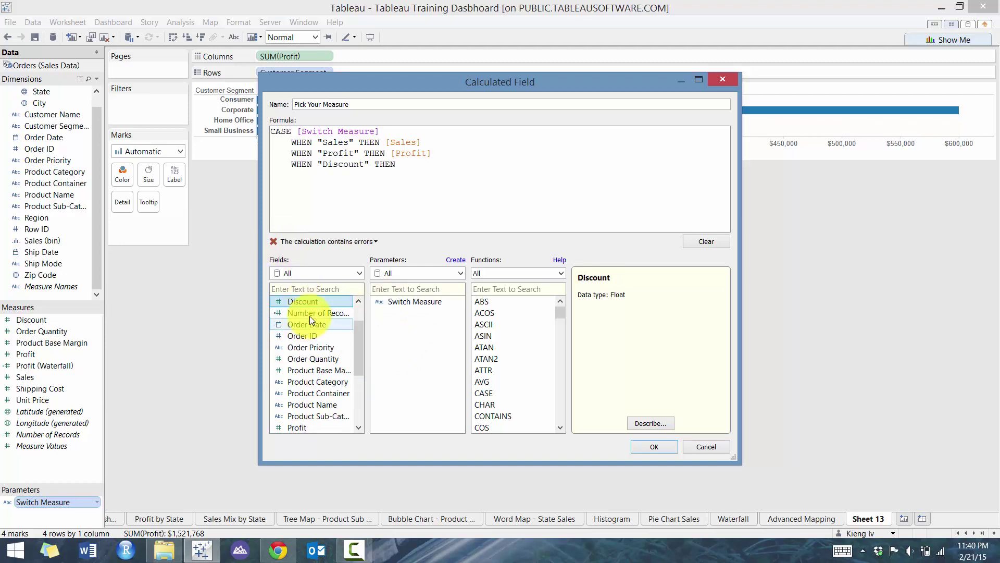
pyautogui.doubleClick(312, 302)
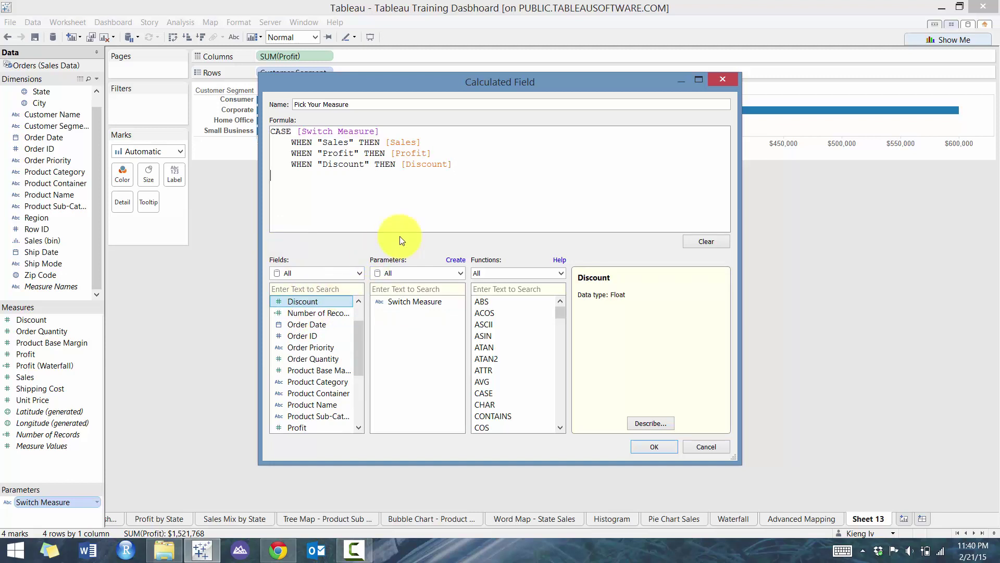
pyautogui.press('Return')
pyautogui.write('END')
pyautogui.press('BackSpace')
pyautogui.press('BackSpace')
pyautogui.write('ND')
# - Save Pick Your Measure and display the Switch Measure parameter control beside the chart
pyautogui.click(643, 447)
pyautogui.rightClick(53, 501)
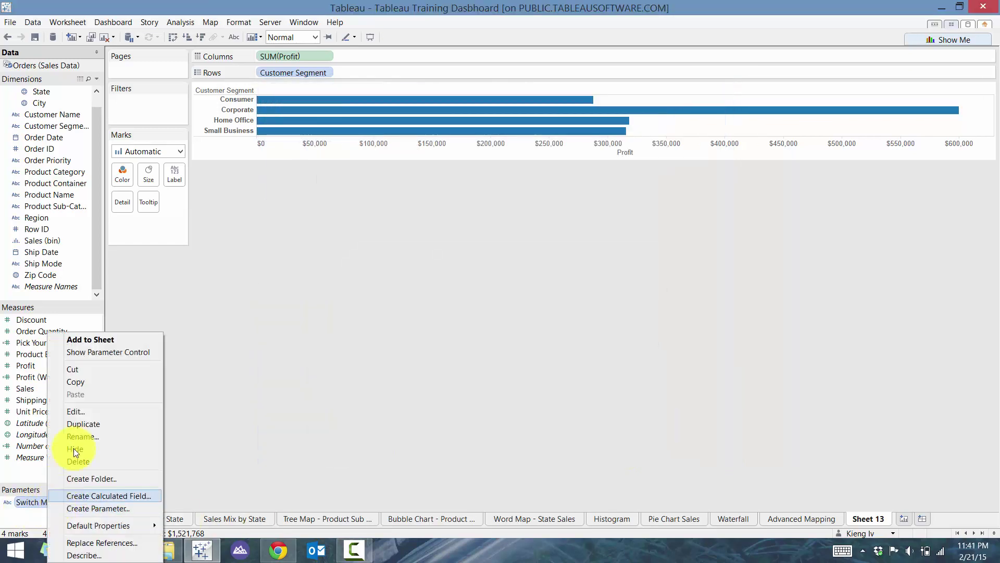
pyautogui.click(132, 354)
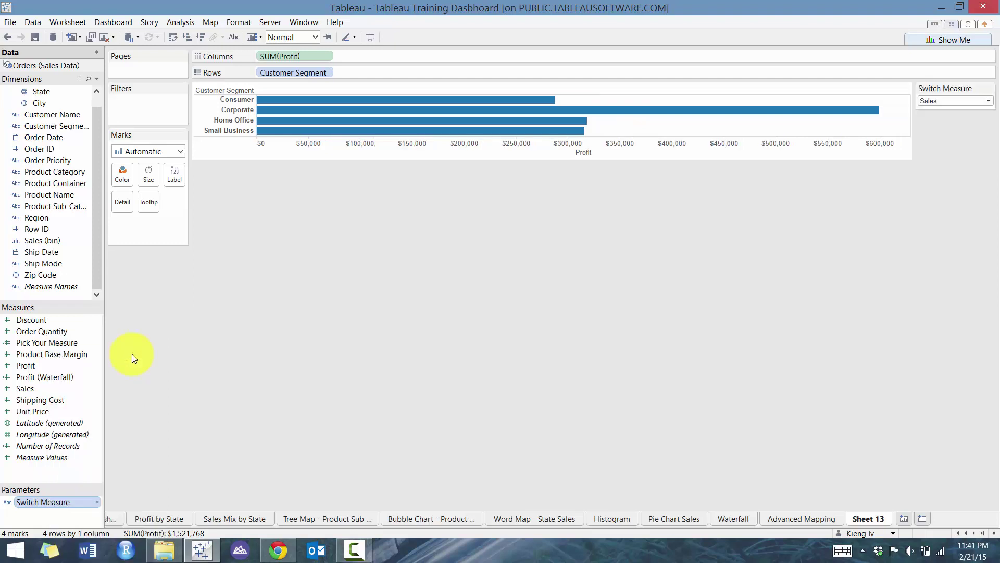
pyautogui.click(54, 343)
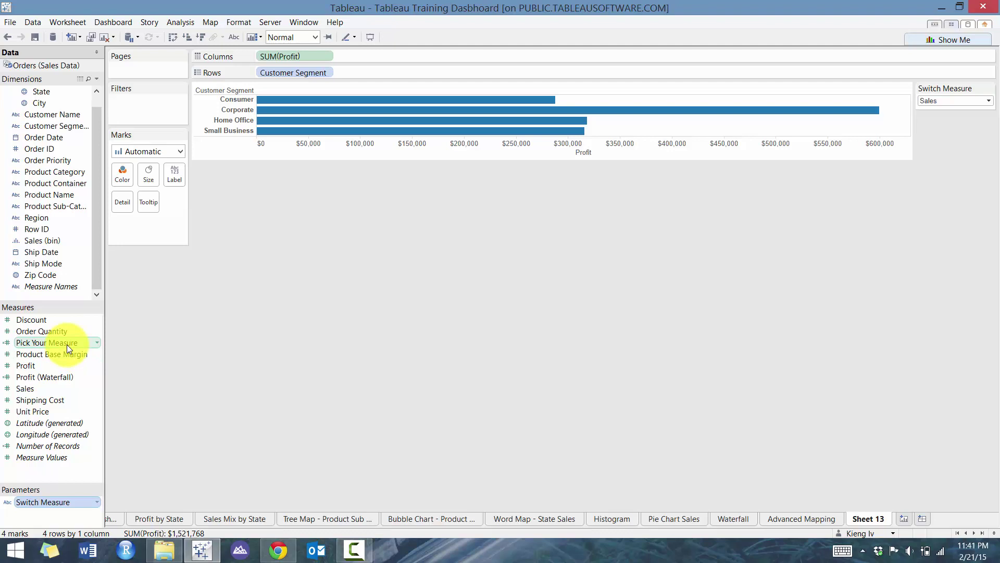
# - Plot Pick Your Measure on Columns and toggle Switch Measure through Profit, Discount, then Sales
pyautogui.moveTo(67, 344); pyautogui.dragTo(303, 59)
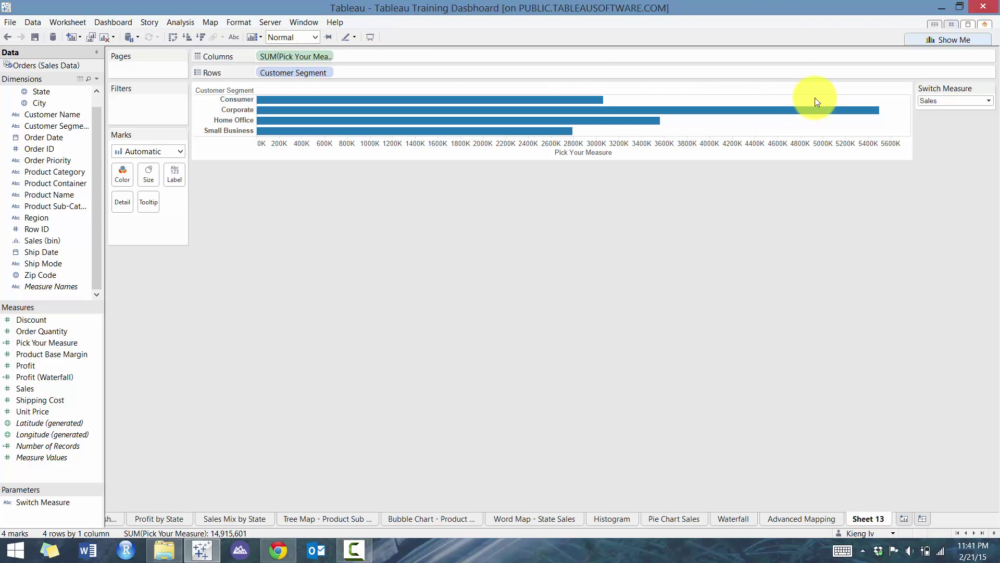
pyautogui.click(948, 100)
pyautogui.click(944, 115)
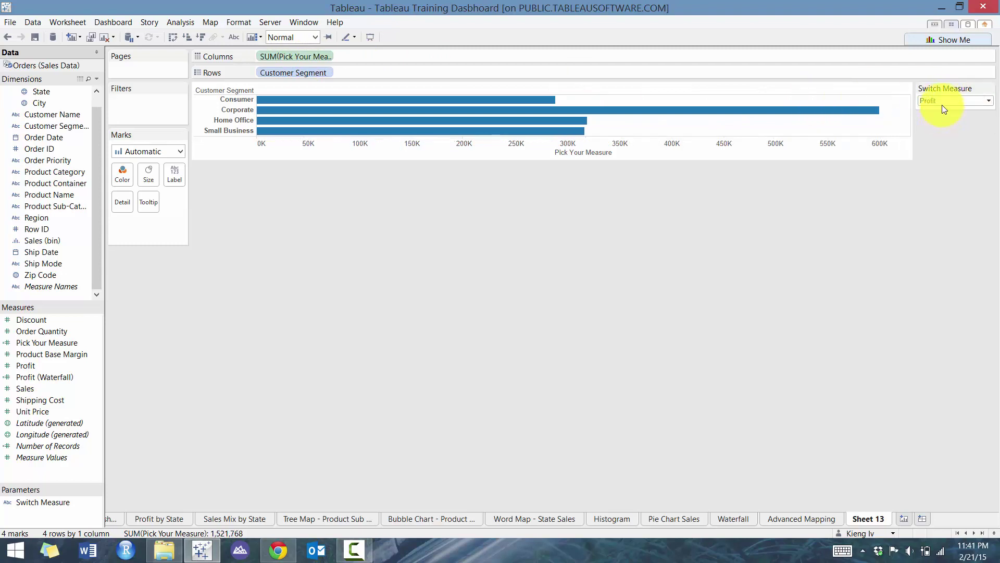
pyautogui.click(943, 99)
pyautogui.click(948, 124)
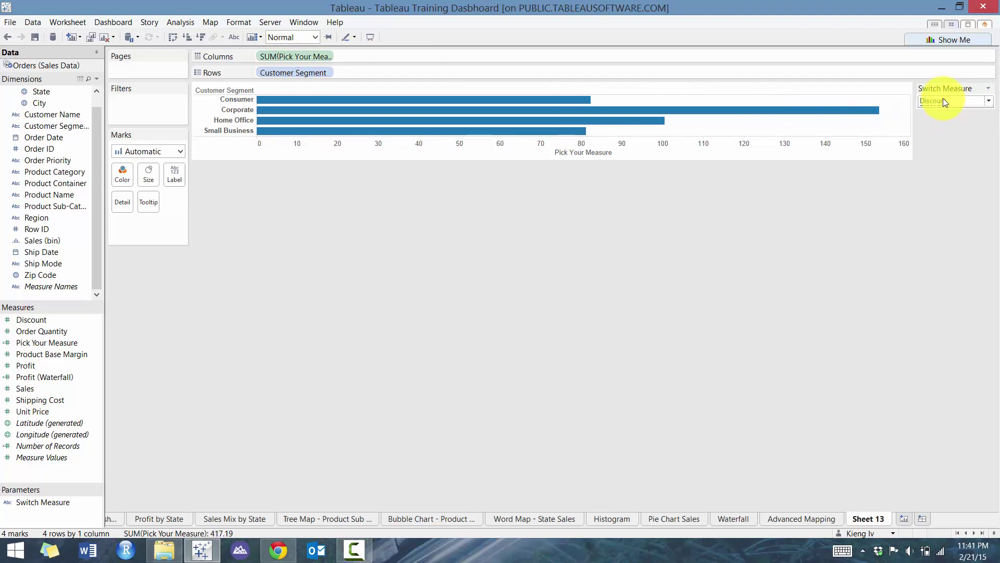
pyautogui.click(943, 101)
pyautogui.click(940, 111)
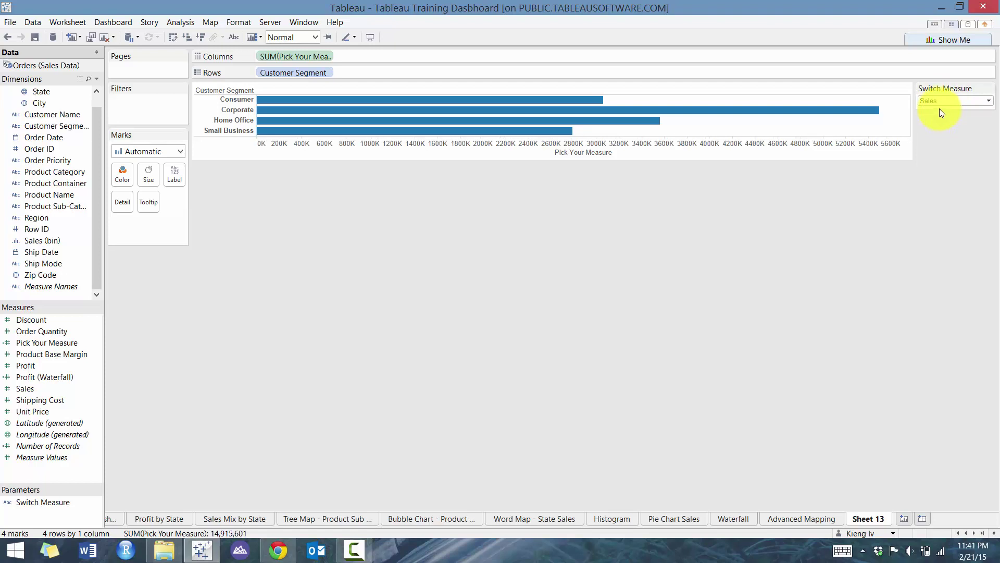
pyautogui.click(937, 102)
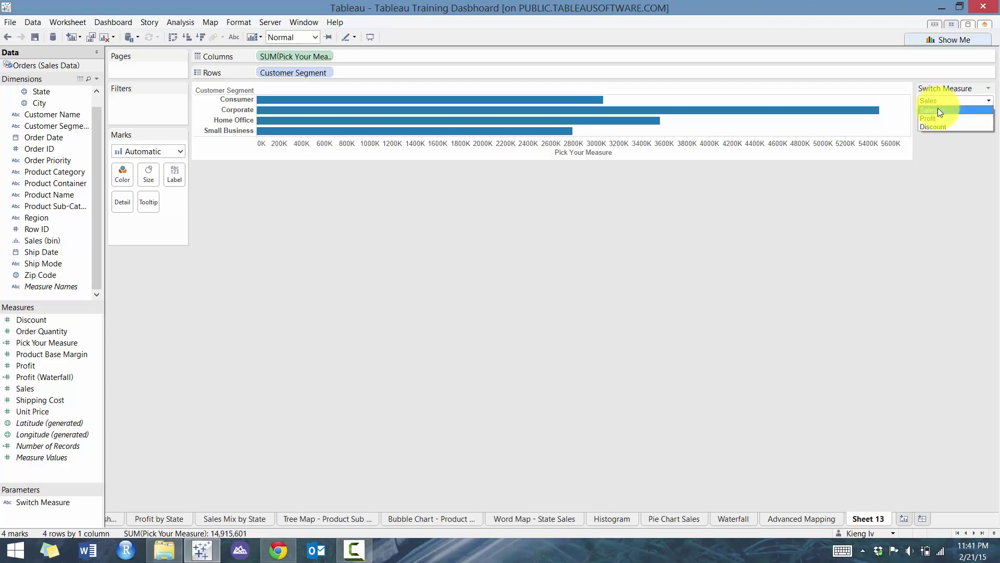
pyautogui.click(935, 109)
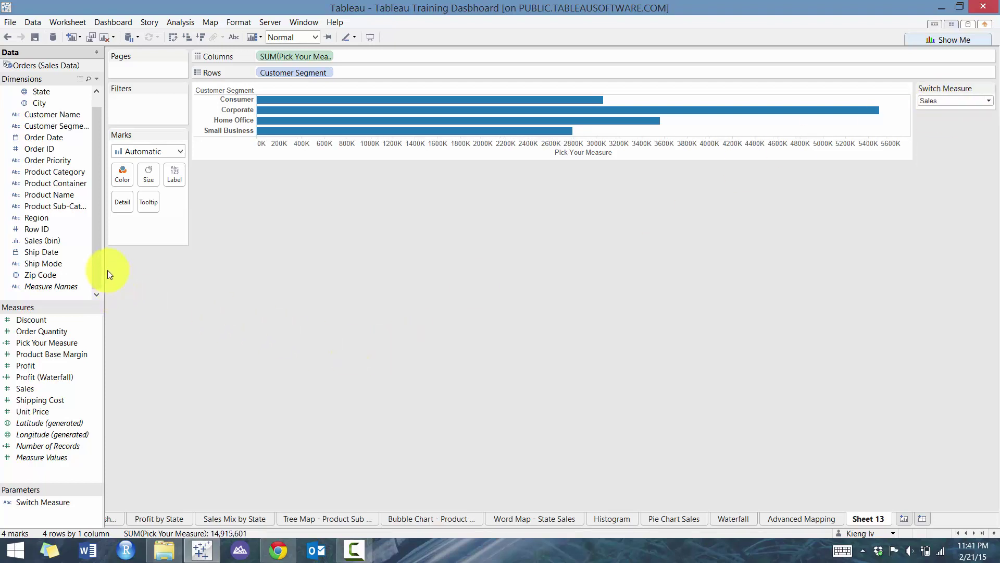
# - Start a new calculated field from the Dimensions pane menu, then cancel it
pyautogui.scroll(1, 99, 267)
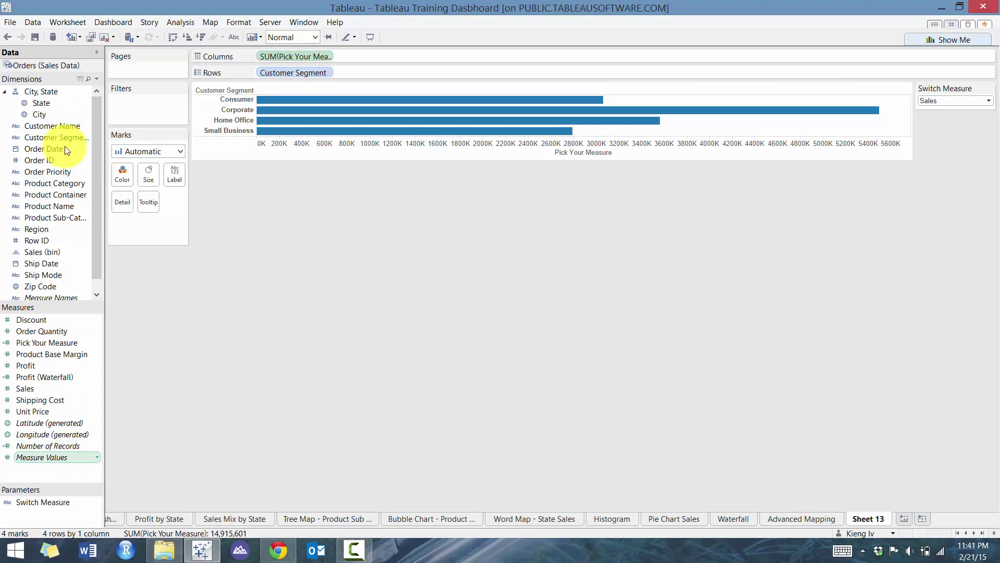
pyautogui.click(96, 79)
pyautogui.click(92, 108)
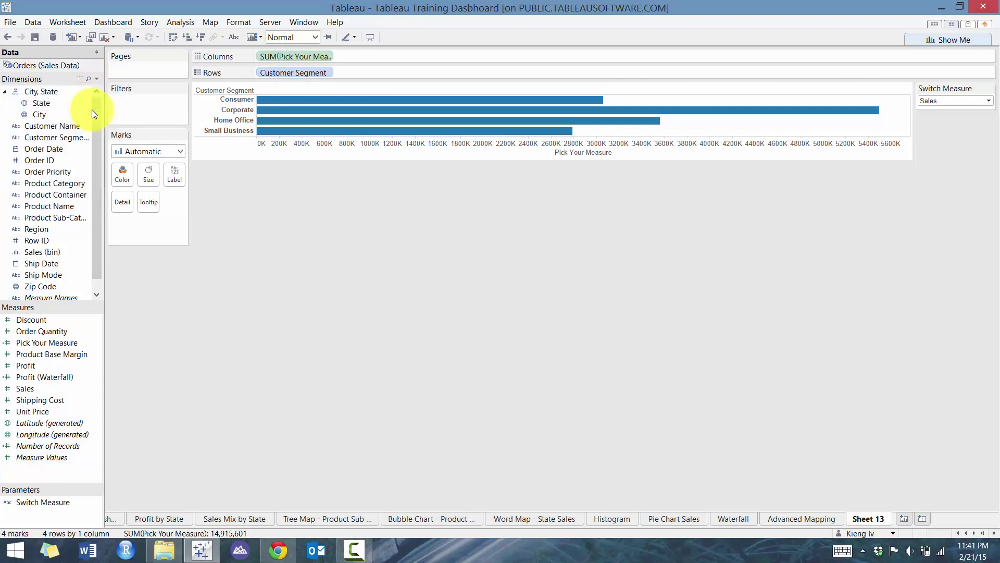
pyautogui.press('Escape')
# - Create a parameter named Switch Dimension with String data type and a List of values
pyautogui.click(96, 80)
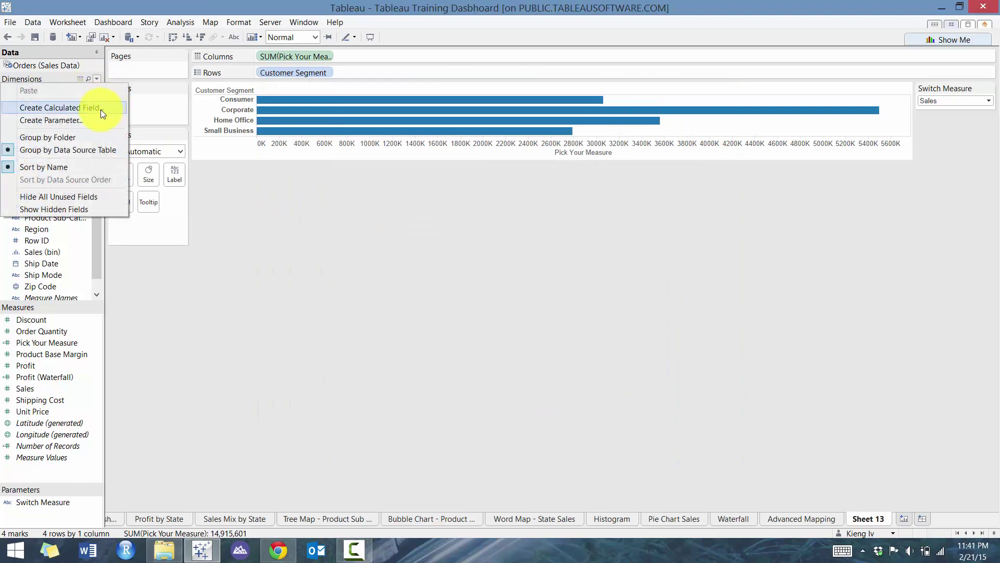
pyautogui.click(110, 119)
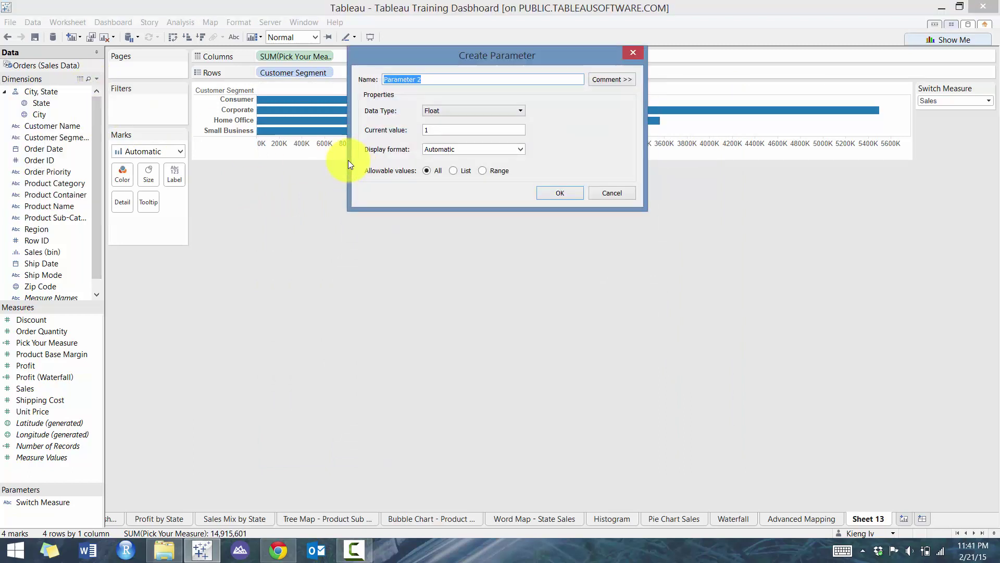
pyautogui.write('sWi')
pyautogui.press('BackSpace')
pyautogui.press('BackSpace')
pyautogui.press('BackSpace')
pyautogui.write('Switch ')
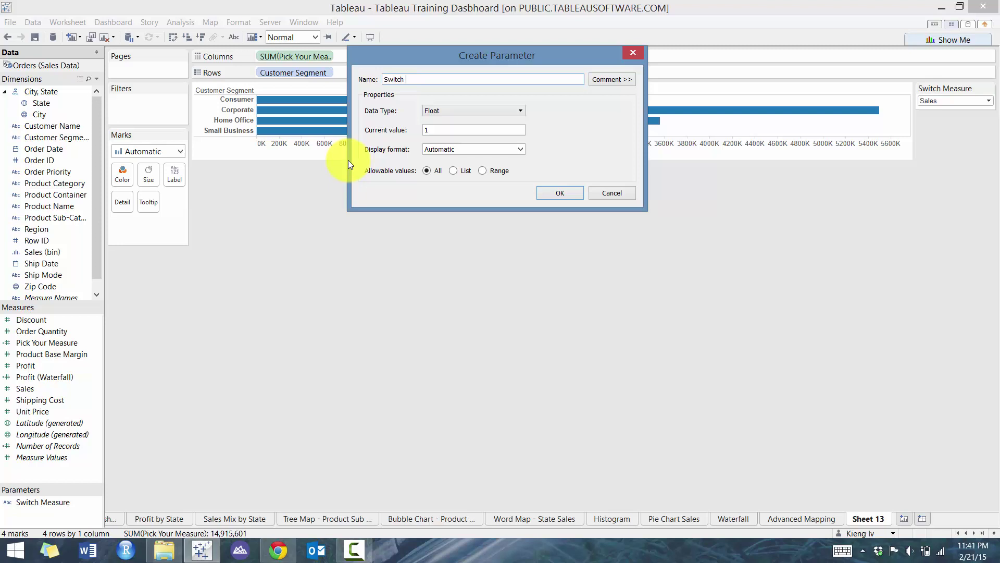
pyautogui.write('Dimensions')
pyautogui.press('BackSpace')
pyautogui.click(455, 112)
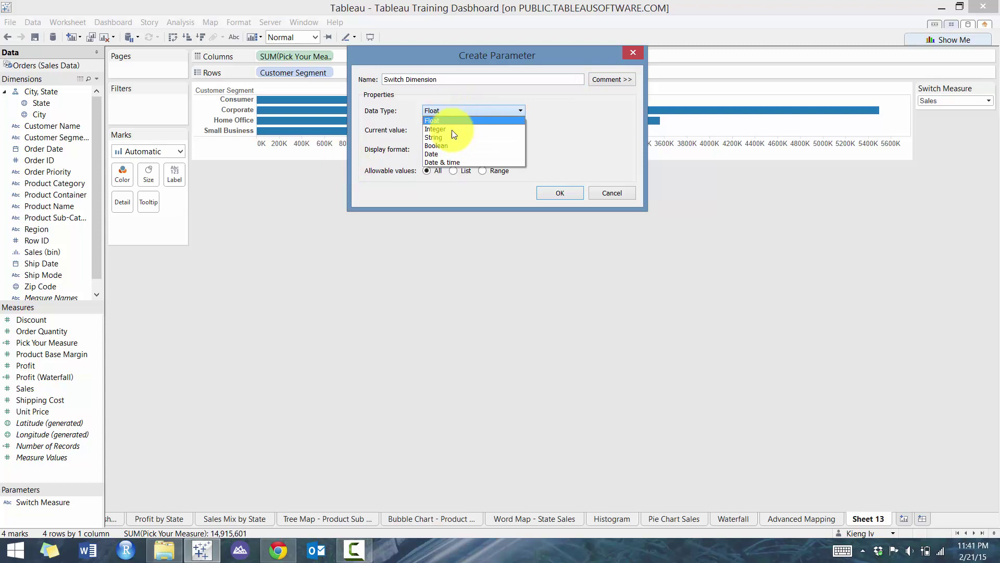
pyautogui.click(452, 137)
pyautogui.click(452, 170)
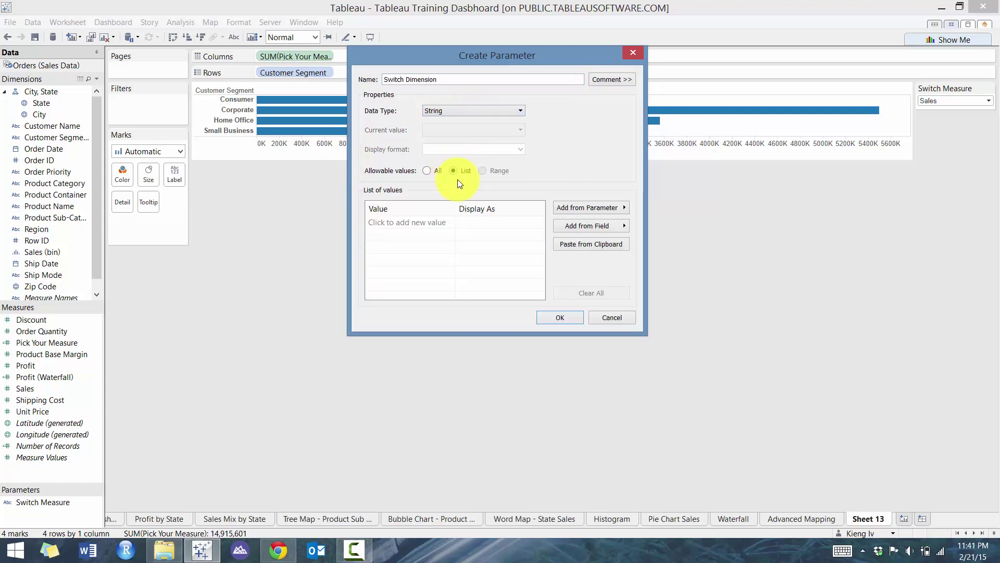
# - Enter the list values Customer Segment, Product Category and Region, then save the parameter
pyautogui.click(430, 223)
pyautogui.write('Customer Segmen')
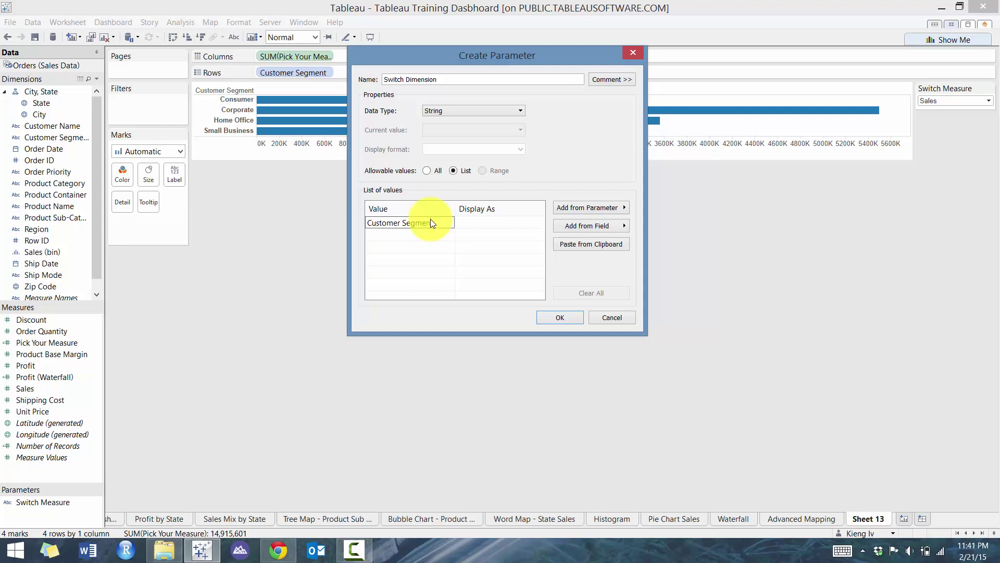
pyautogui.press('Return')
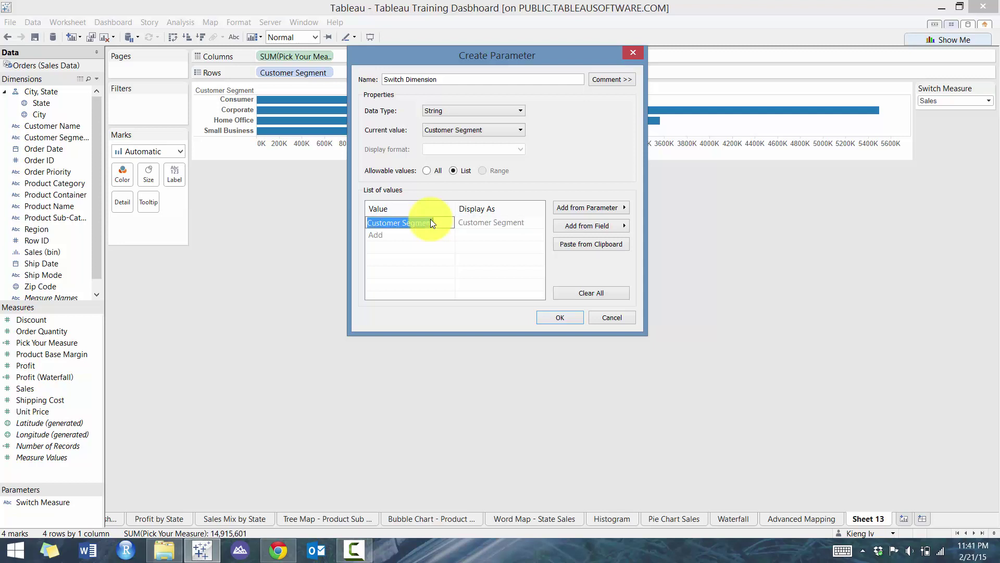
pyautogui.click(377, 235)
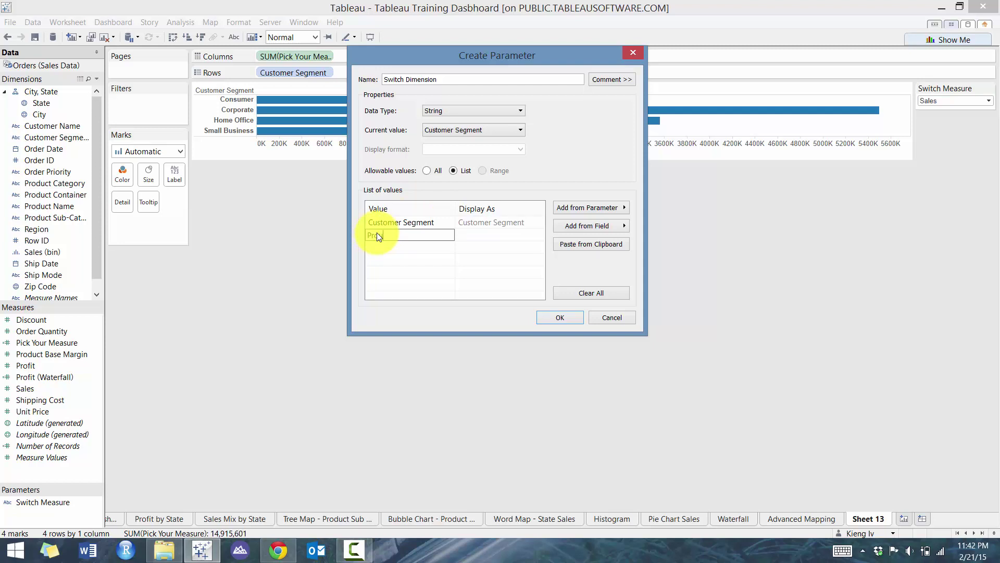
pyautogui.write('Product Category')
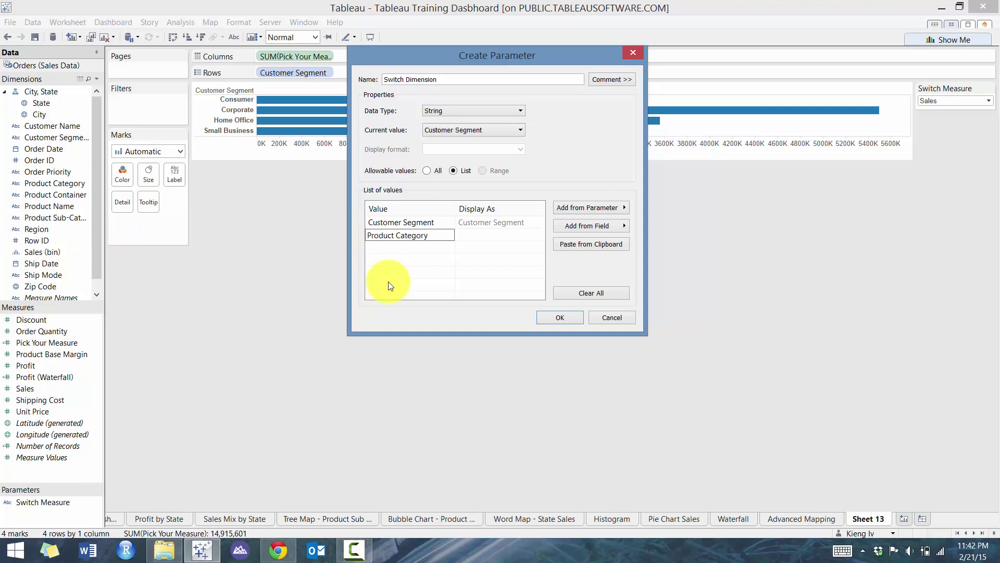
pyautogui.click(403, 249)
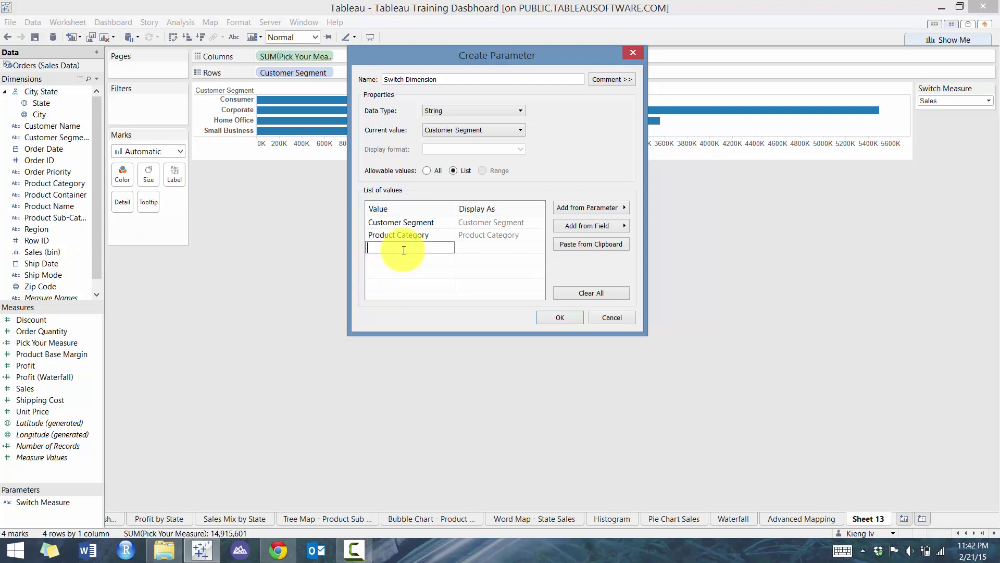
pyautogui.write('Region')
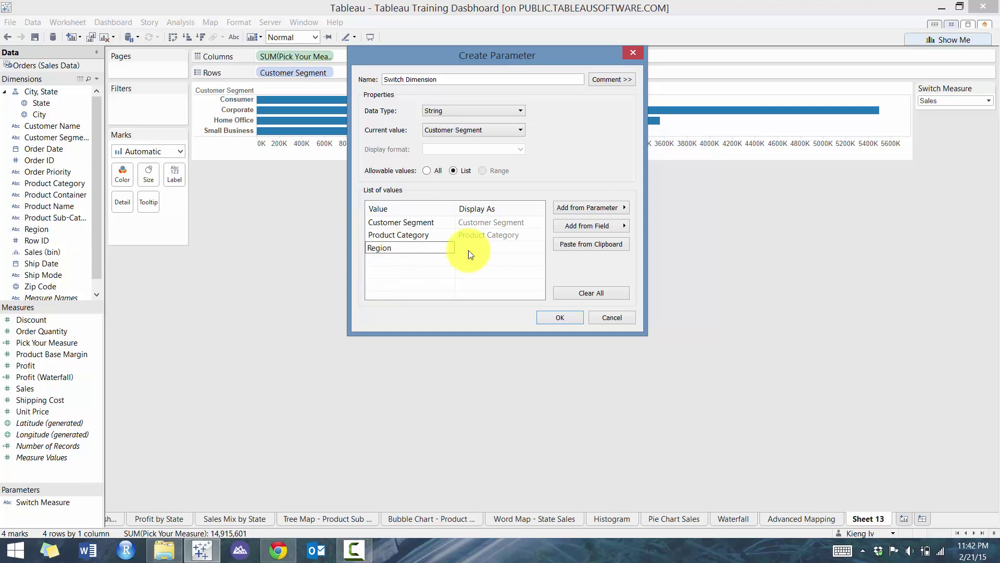
pyautogui.press('Return')
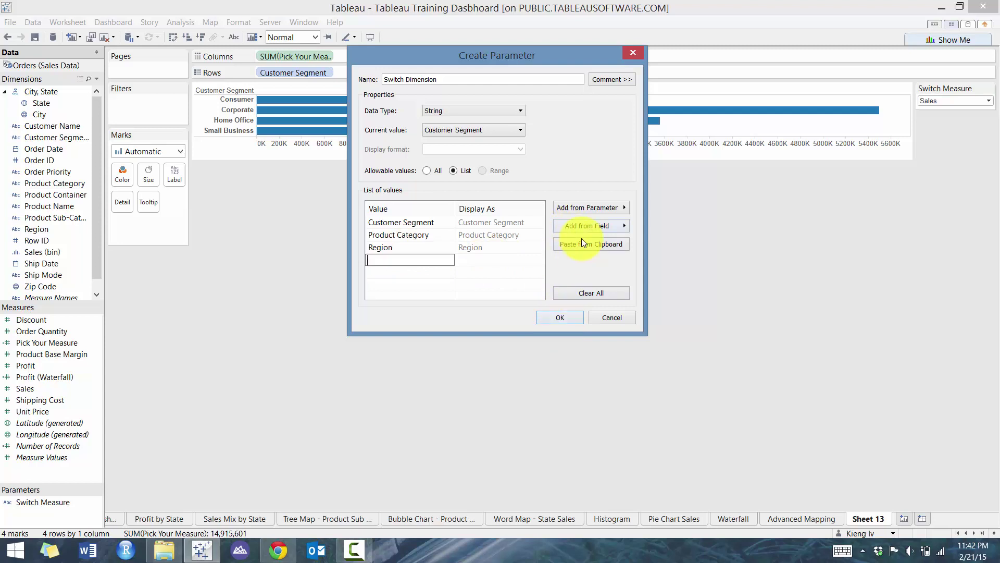
pyautogui.click(558, 320)
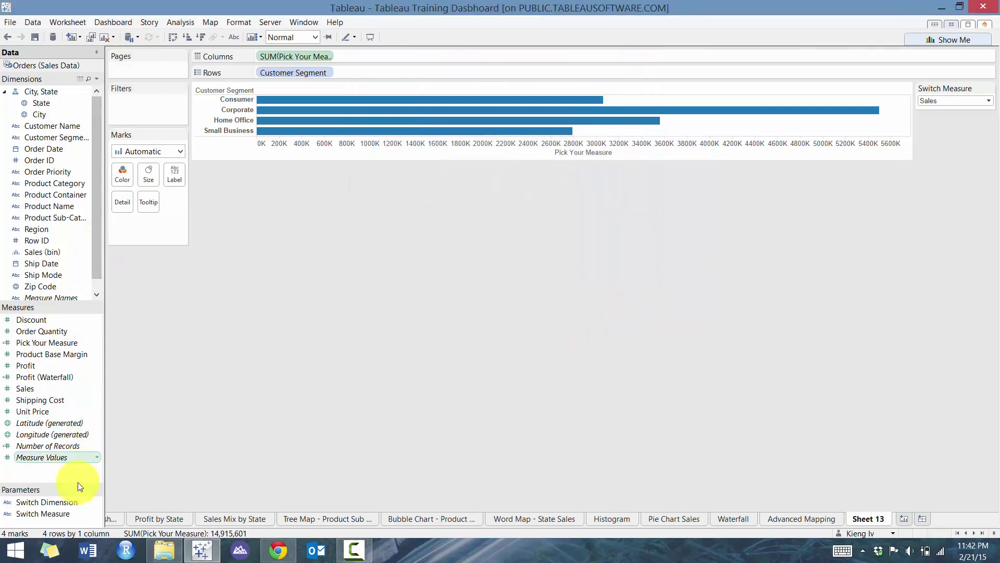
# - Create a calculated field named Pick Your Dimension from the Switch Dimension parameter
pyautogui.rightClick(70, 500)
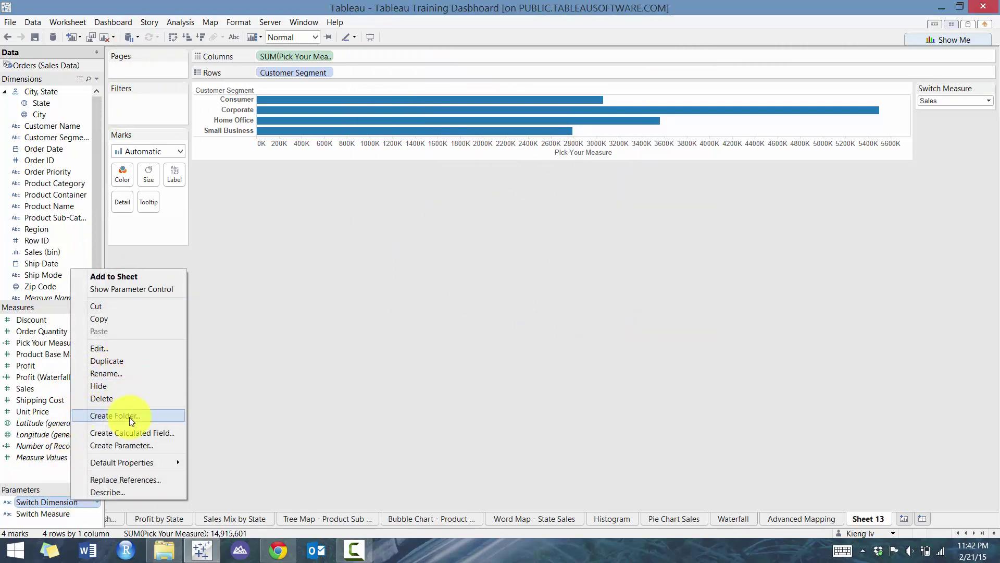
pyautogui.click(134, 432)
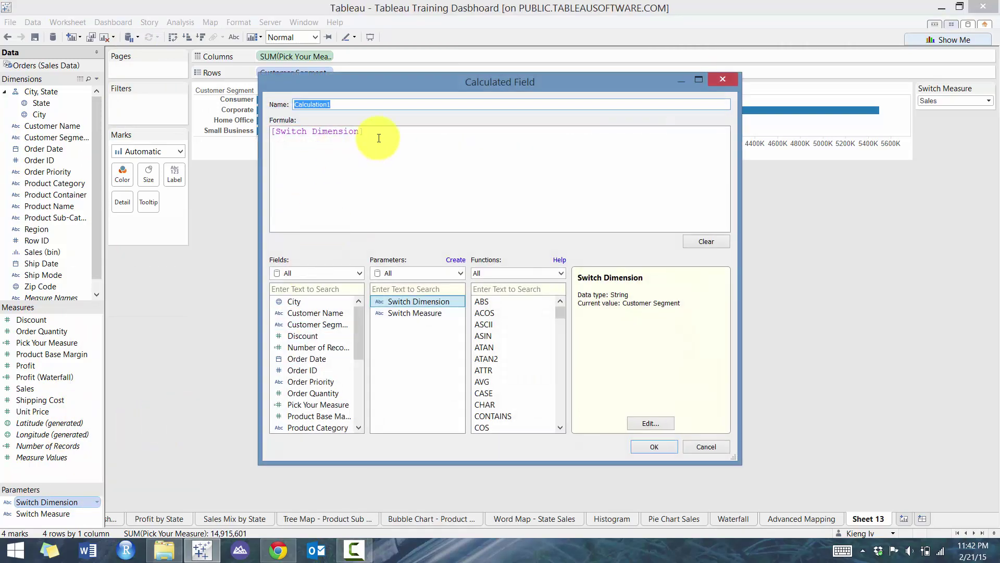
pyautogui.write('Pick your')
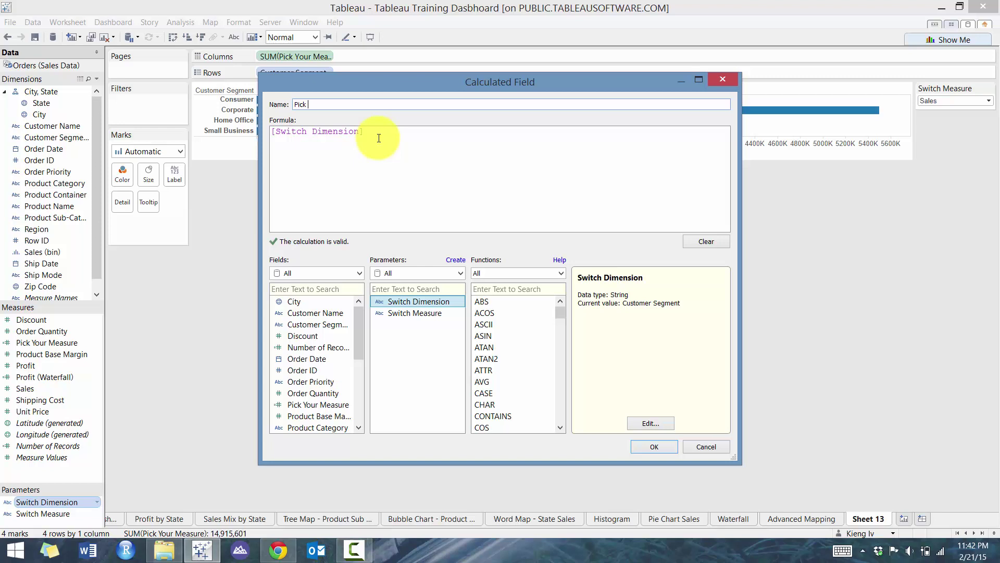
pyautogui.press('BackSpace')
pyautogui.press('BackSpace')
pyautogui.press('BackSpace')
pyautogui.press('BackSpace')
pyautogui.write('YOUR')
pyautogui.press('BackSpace')
pyautogui.press('BackSpace')
pyautogui.press('BackSpace')
pyautogui.write('our Dimension')
pyautogui.press('Tab')
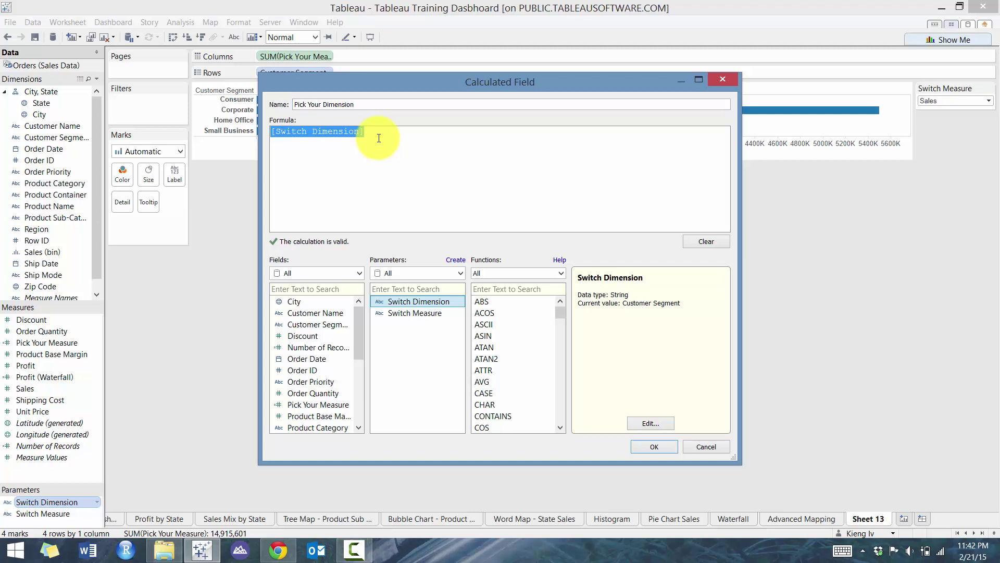
# - Begin the formula with CASE [Switch Dimension] WHEN "Customer Segment" THEN
pyautogui.press('Left')
pyautogui.write('CASE')
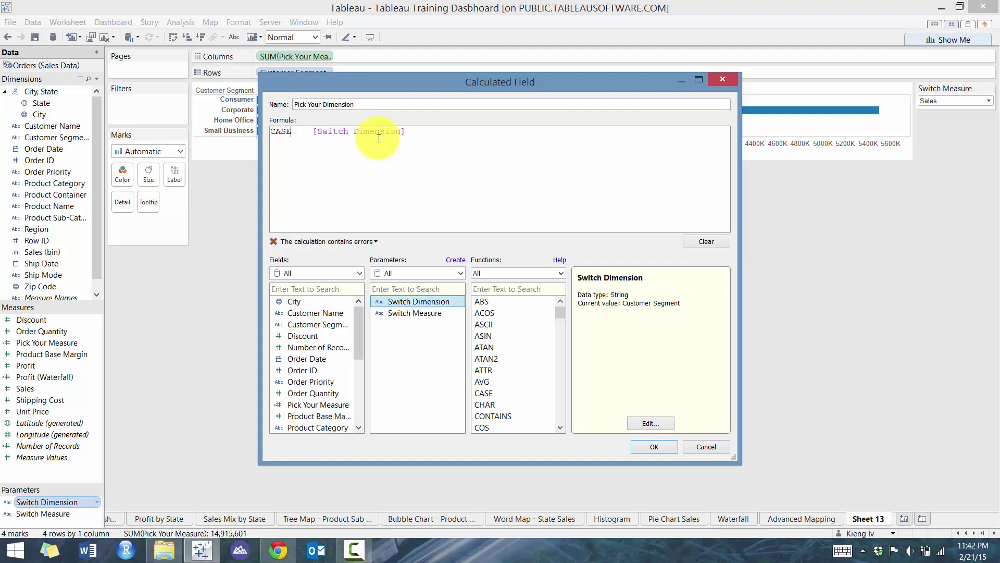
pyautogui.press('BackSpace')
pyautogui.press('Delete')
pyautogui.press('Delete')
pyautogui.press('Delete')
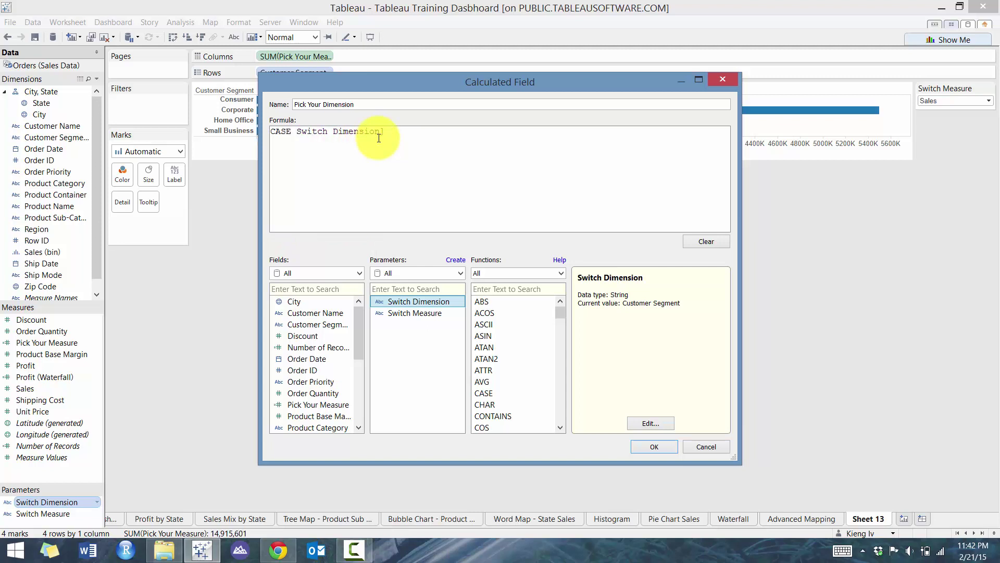
pyautogui.write('[')
pyautogui.write('WHEN "')
pyautogui.write('Customer Segem')
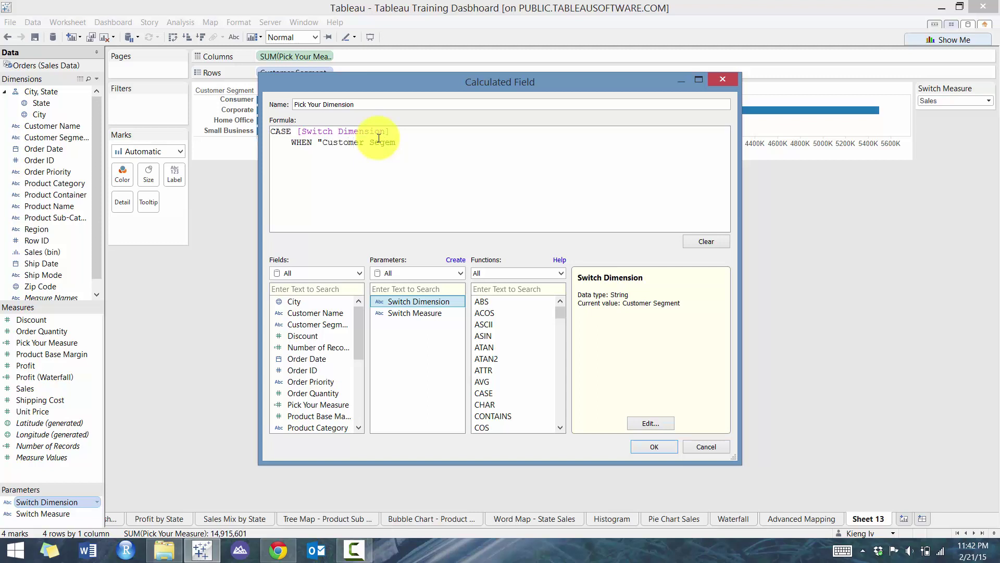
pyautogui.write('nt" THEN [cust')
# - Complete the first case so "Customer Segment" returns [Customer Segment]
pyautogui.press('BackSpace')
pyautogui.press('BackSpace')
pyautogui.press('BackSpace')
pyautogui.press('BackSpace')
pyautogui.write('Customer Segem')
pyautogui.press('BackSpace')
pyautogui.press('BackSpace')
pyautogui.press('BackSpace')
pyautogui.write('g')
pyautogui.press('BackSpace')
pyautogui.press('BackSpace')
pyautogui.write('egment]')
# - Add the case WHEN "Product Category" THEN [Product Category]
pyautogui.press('Return')
pyautogui.write('Whe')
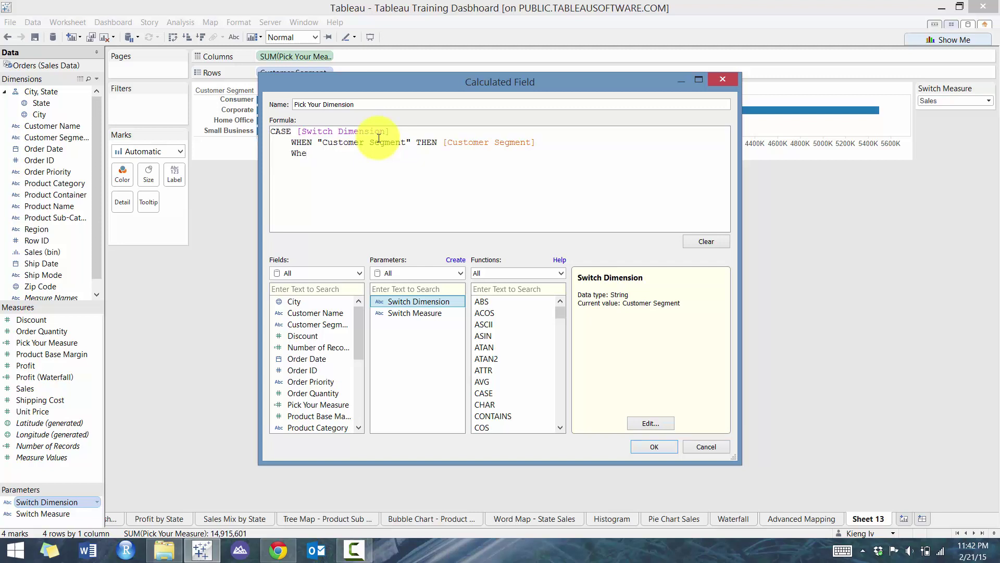
pyautogui.press('BackSpace')
pyautogui.press('BackSpace')
pyautogui.write('HEN "Product Category" THEN')
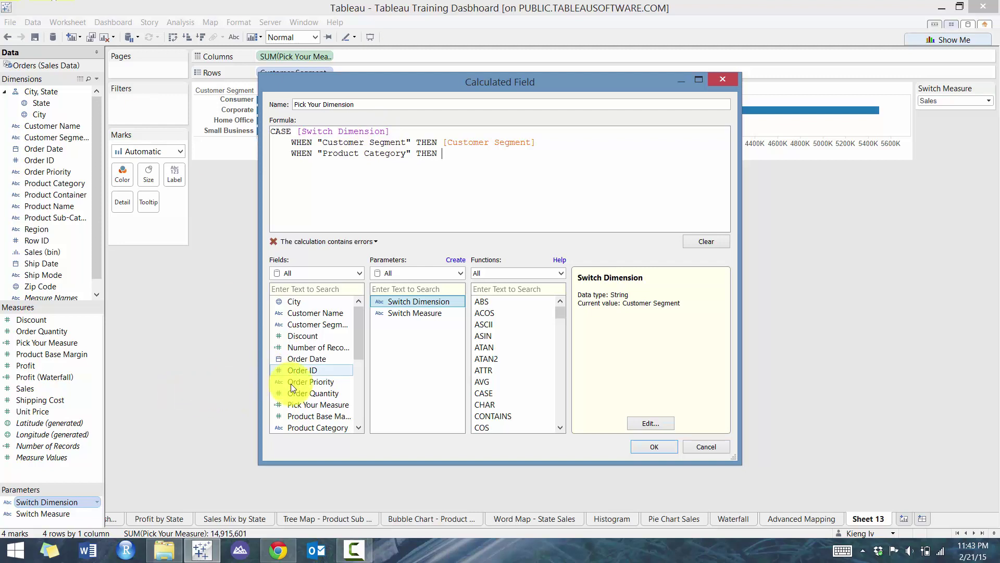
pyautogui.doubleClick(310, 428)
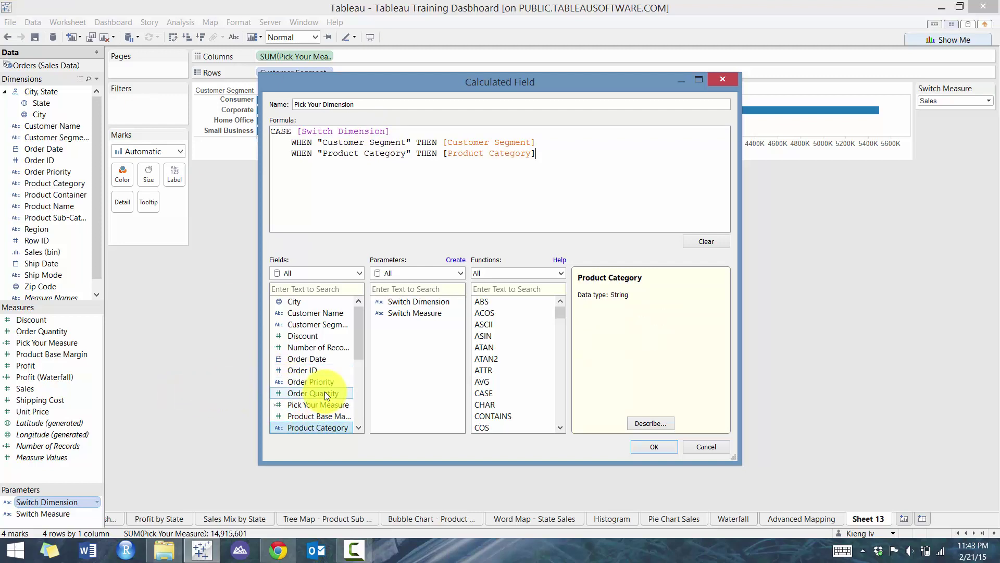
# - Add WHEN "Region" THEN [Region], close with END, and save the calculation
pyautogui.press('Return')
pyautogui.write('WHEN "Region" THEN')
pyautogui.scroll(-2, 324, 393)
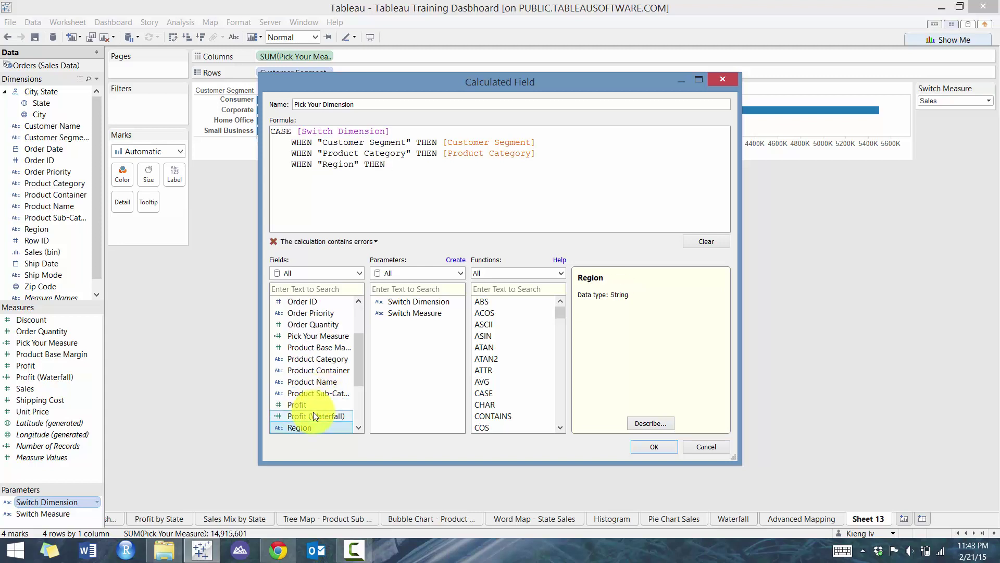
pyautogui.doubleClick(308, 427)
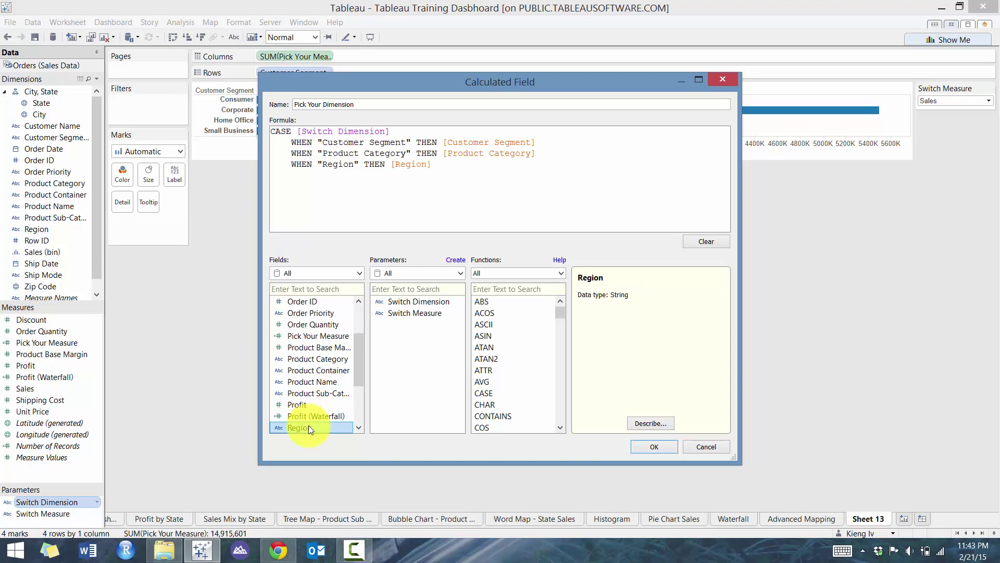
pyautogui.press('Return')
pyautogui.write('end')
pyautogui.press('BackSpace')
pyautogui.press('BackSpace')
pyautogui.press('BackSpace')
pyautogui.write('END')
pyautogui.click(655, 448)
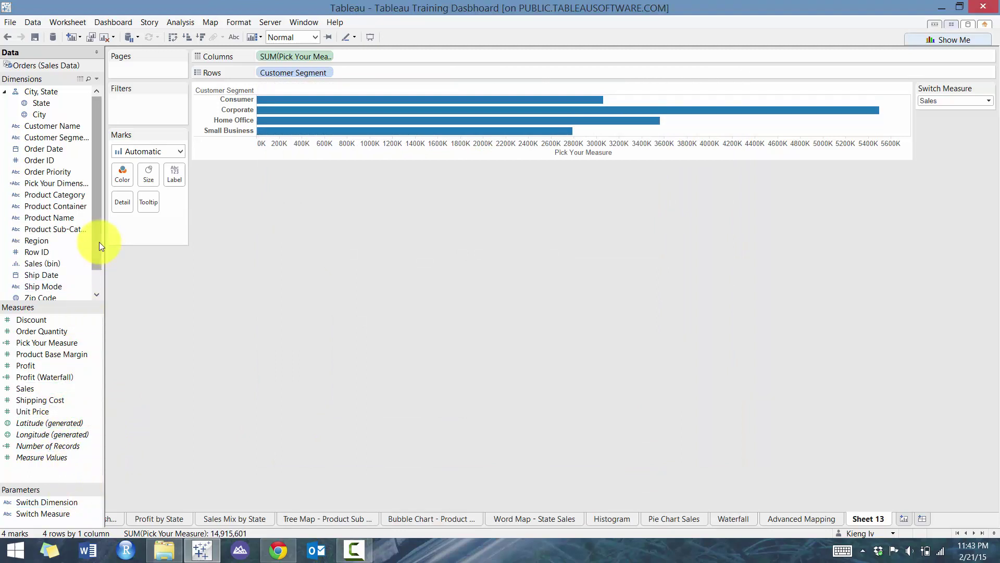
# - Replace Customer Segment on Rows with Pick Your Dimension and show the Switch Dimension control
pyautogui.moveTo(68, 186); pyautogui.dragTo(308, 73)
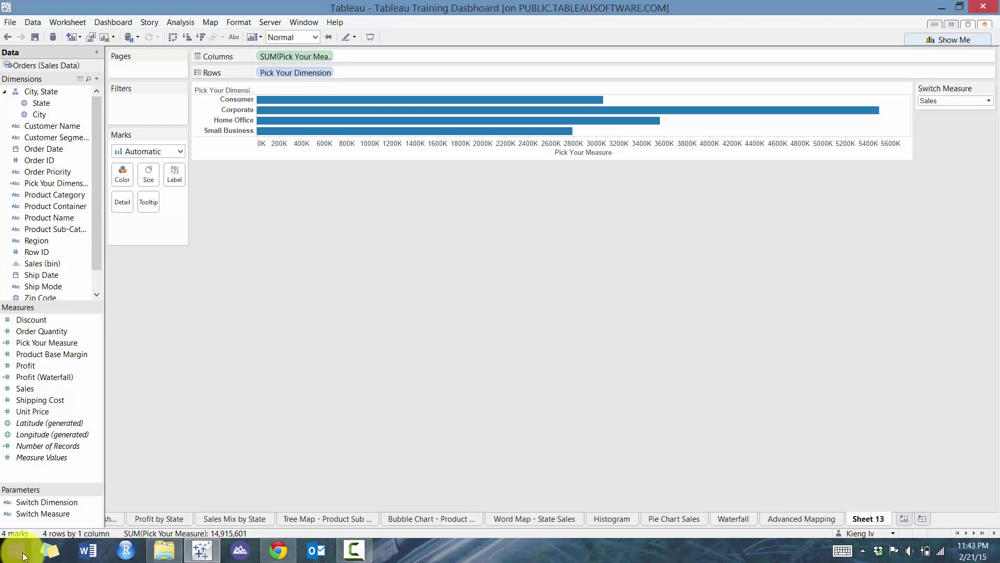
pyautogui.rightClick(40, 503)
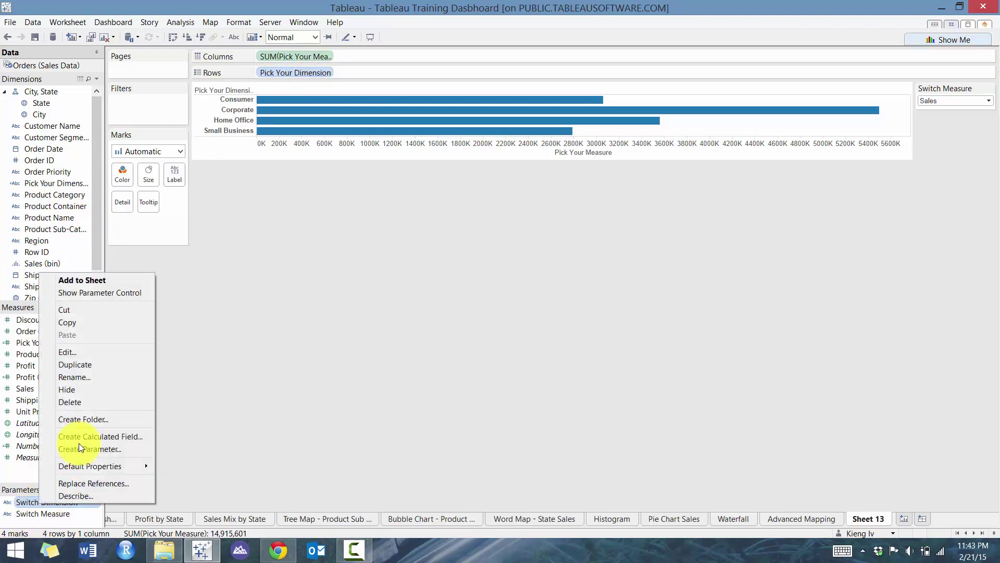
pyautogui.click(125, 293)
# - Test Switch Dimension with Product Category and Region, then return to Customer Segment
pyautogui.click(968, 132)
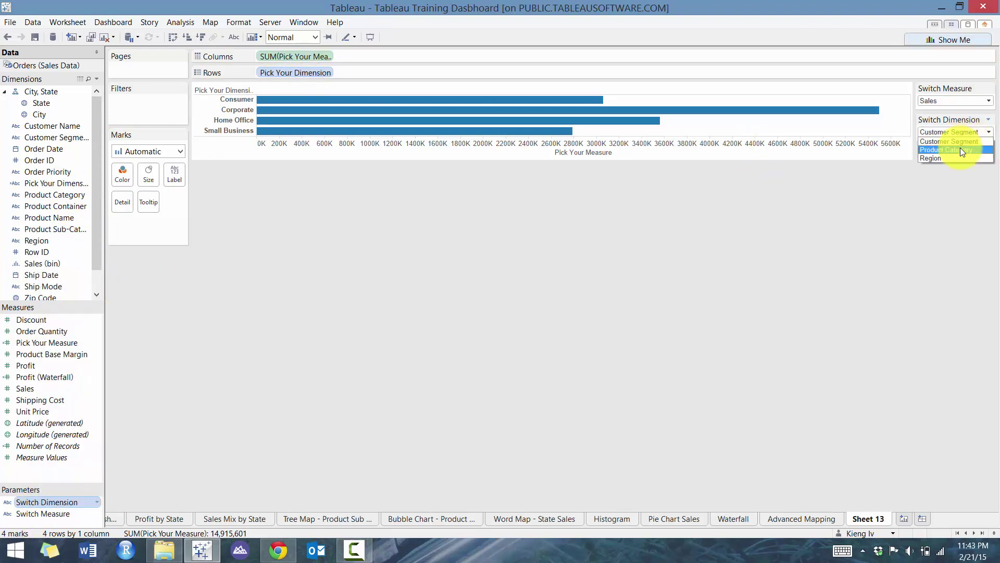
pyautogui.click(961, 149)
pyautogui.click(959, 133)
pyautogui.click(950, 158)
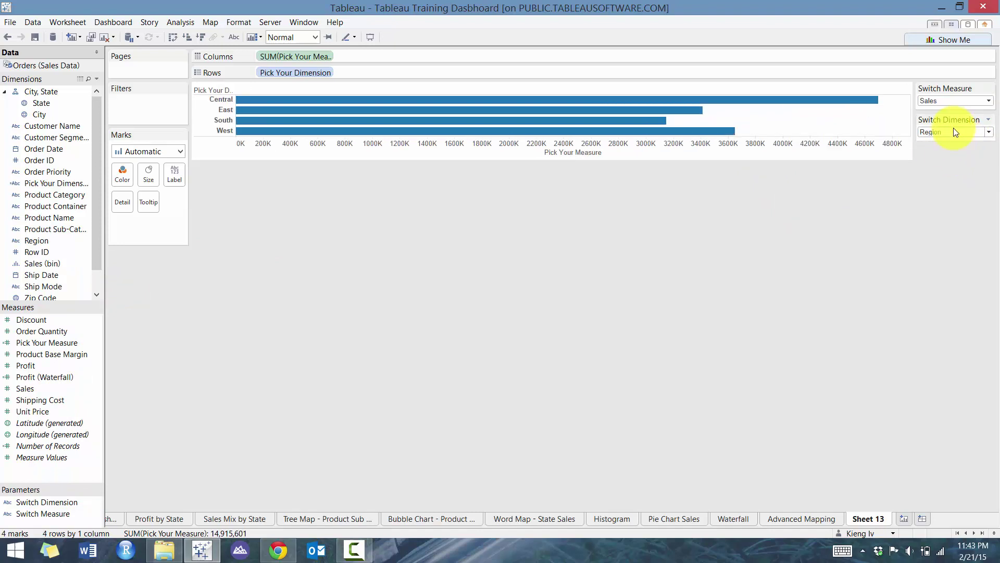
pyautogui.click(951, 132)
pyautogui.click(945, 141)
# - Set Switch Measure to Profit, then to Discount
pyautogui.click(951, 102)
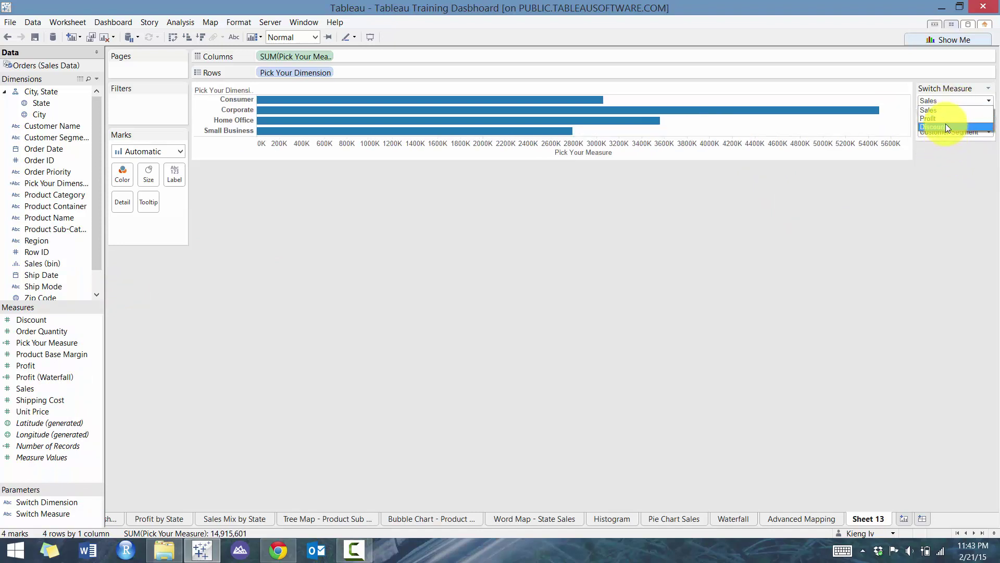
pyautogui.click(945, 119)
pyautogui.click(944, 102)
pyautogui.click(943, 127)
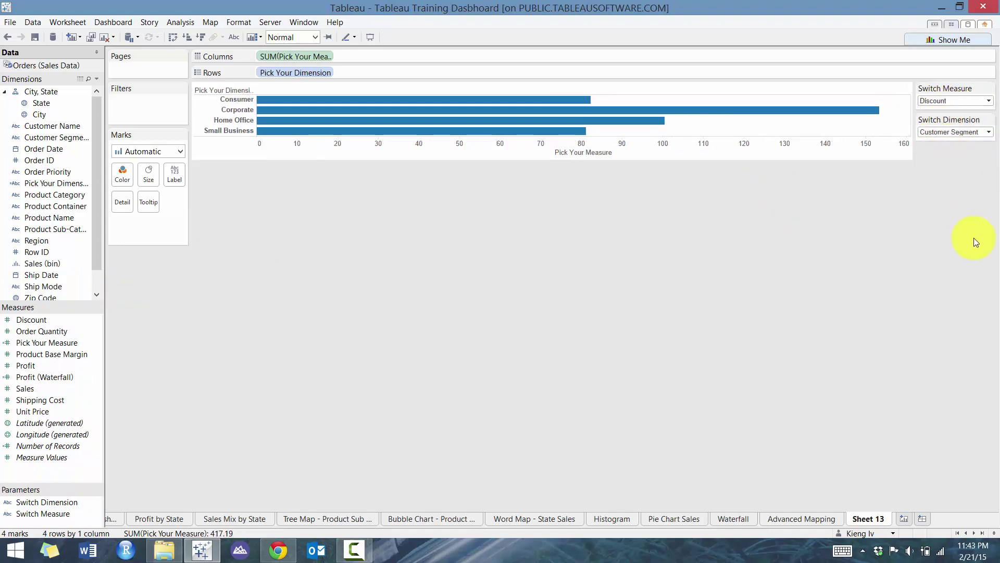